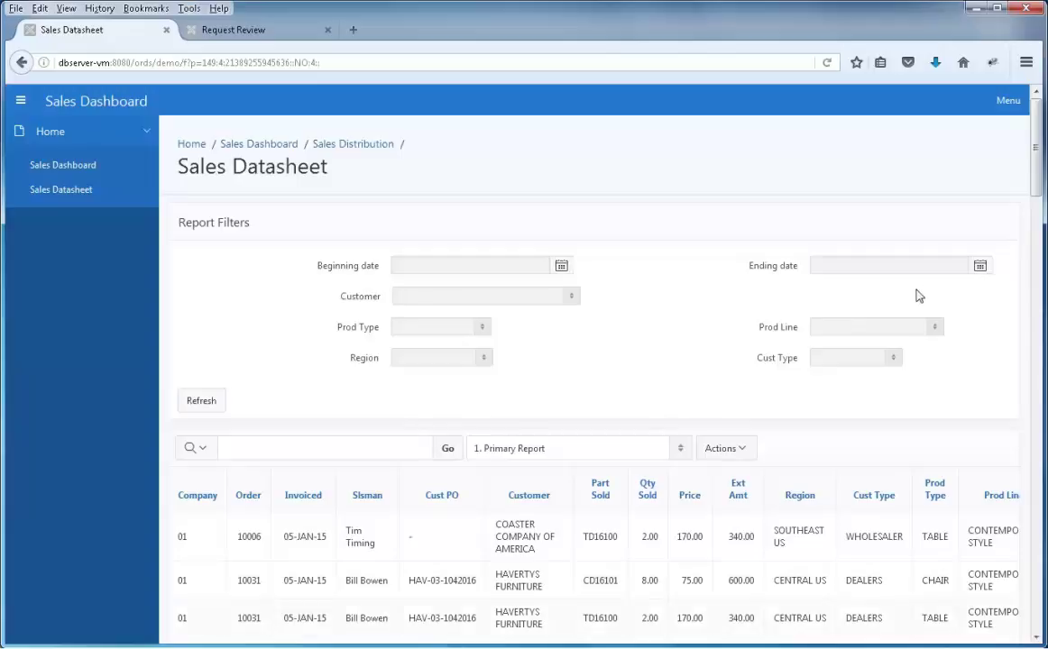
- Review the sales rows, browse the beginning-date calendar back to November 2016, and view the searchable columns
left_click_drag(1037, 192, 1031, 245)
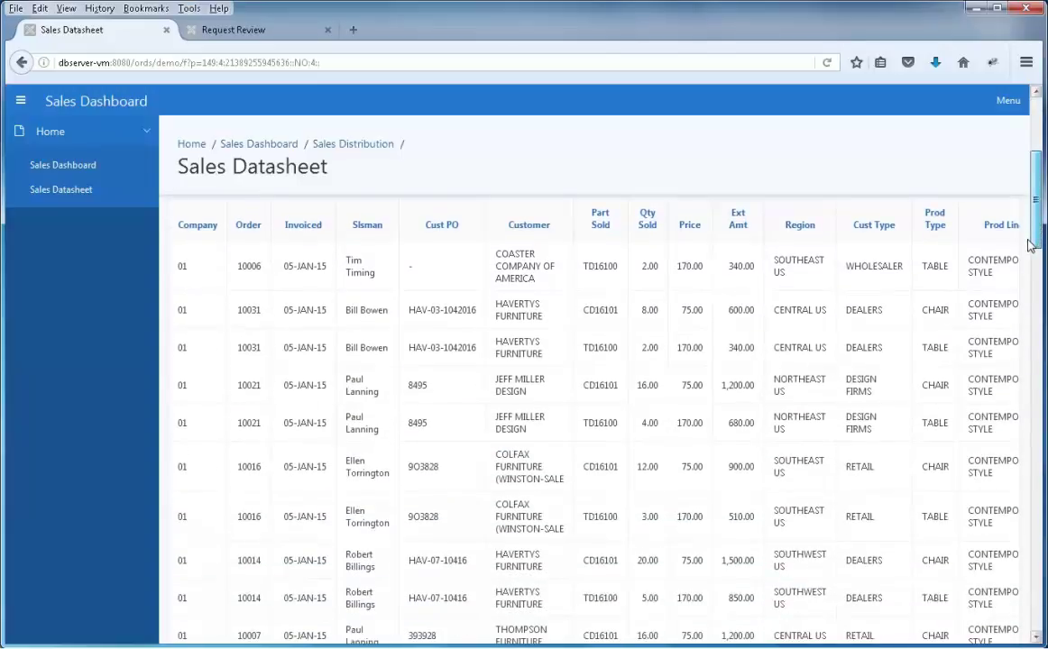
scroll(595, 268, "up", 5)
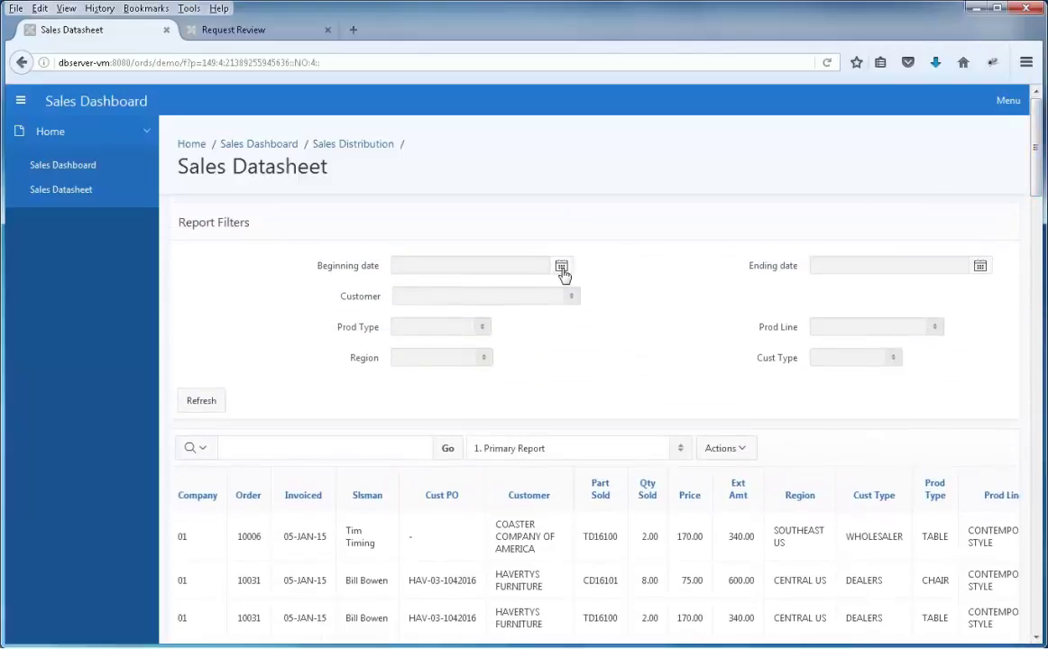
left_click(560, 267)
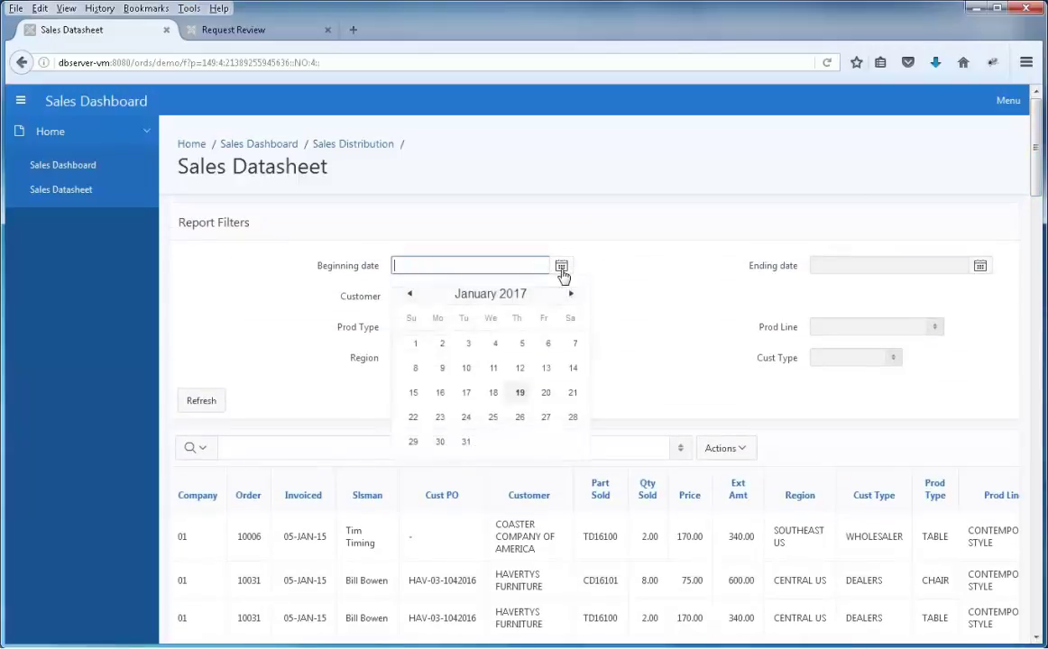
left_click(410, 293)
left_click(409, 293)
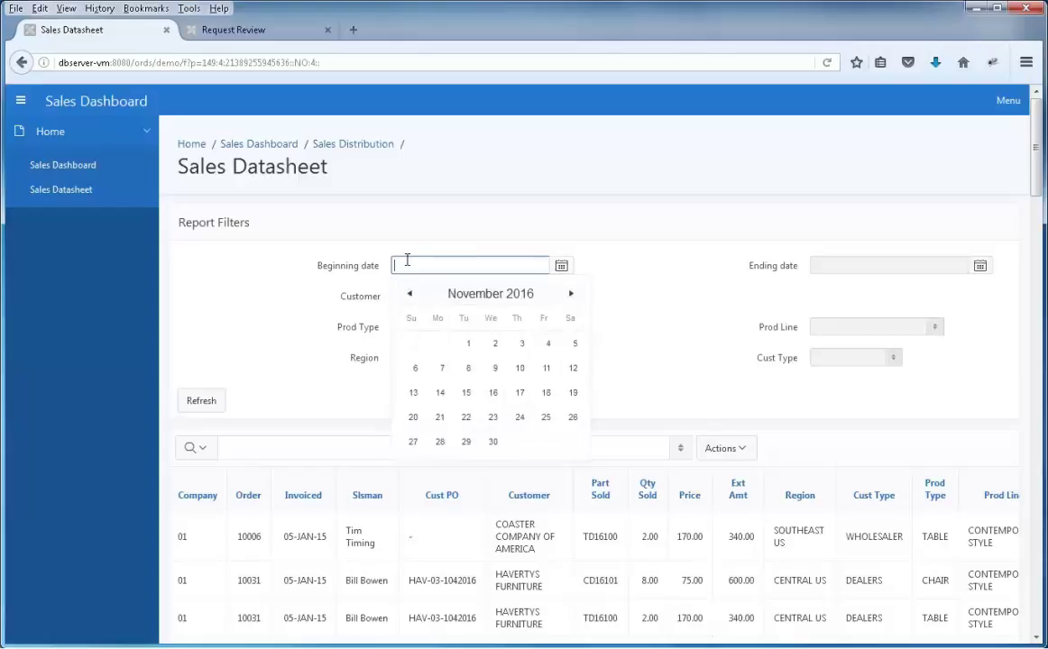
left_click(632, 270)
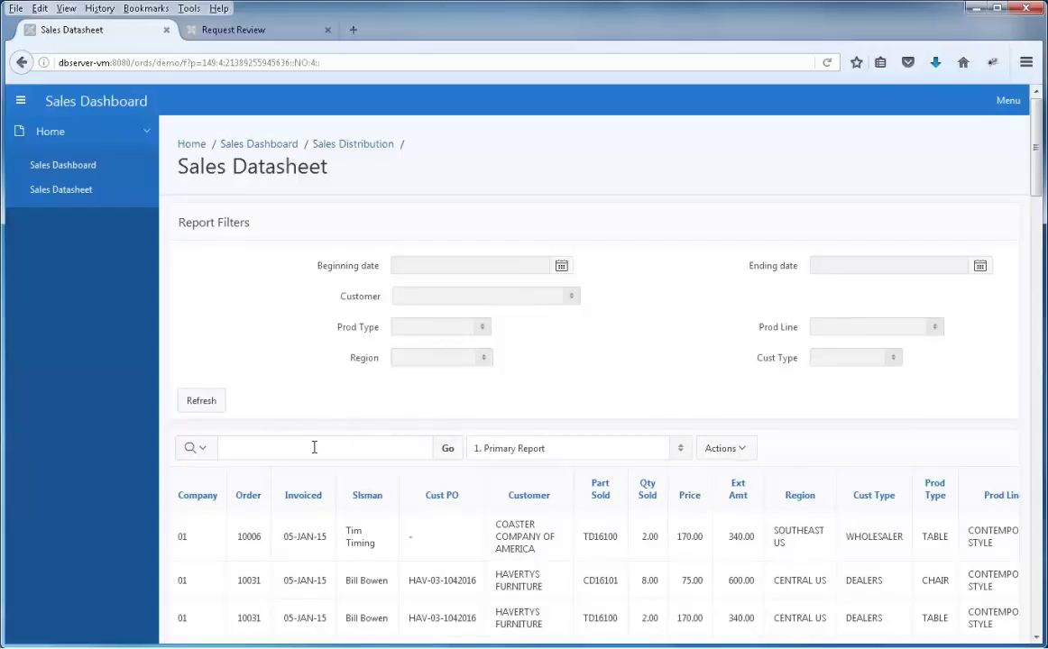
left_click(209, 449)
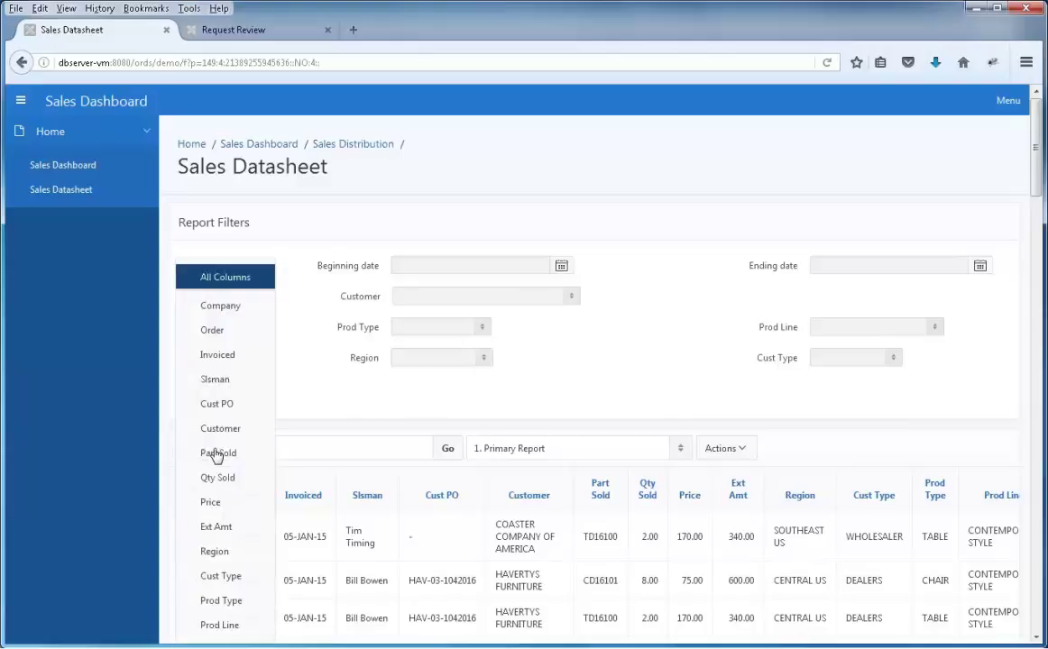
left_click(270, 449)
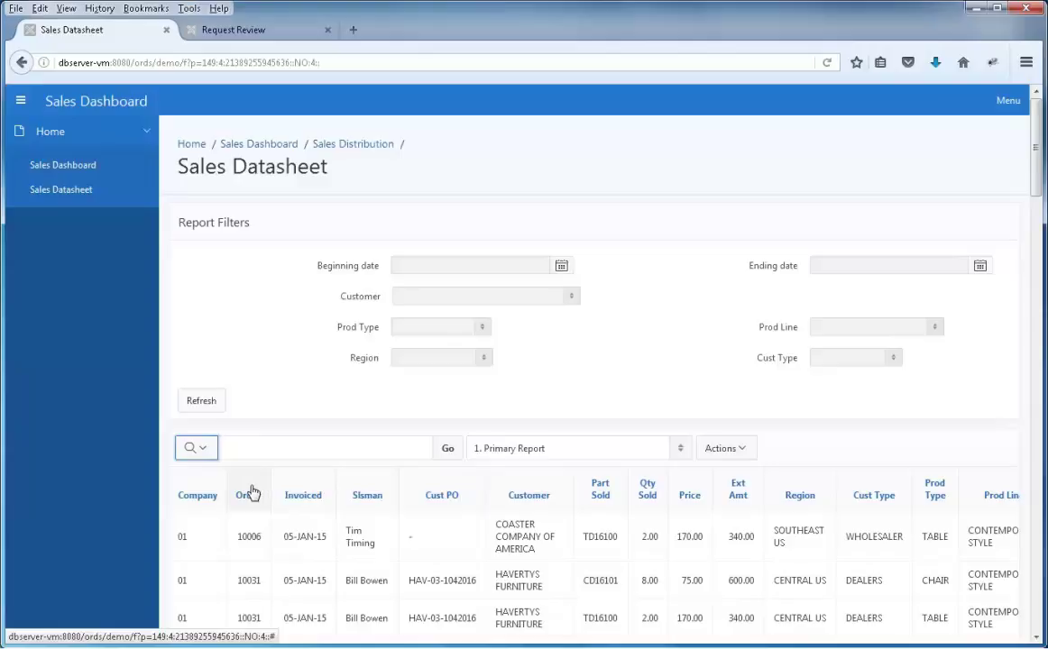
- Hide the Company column in the sales report
left_click(203, 495)
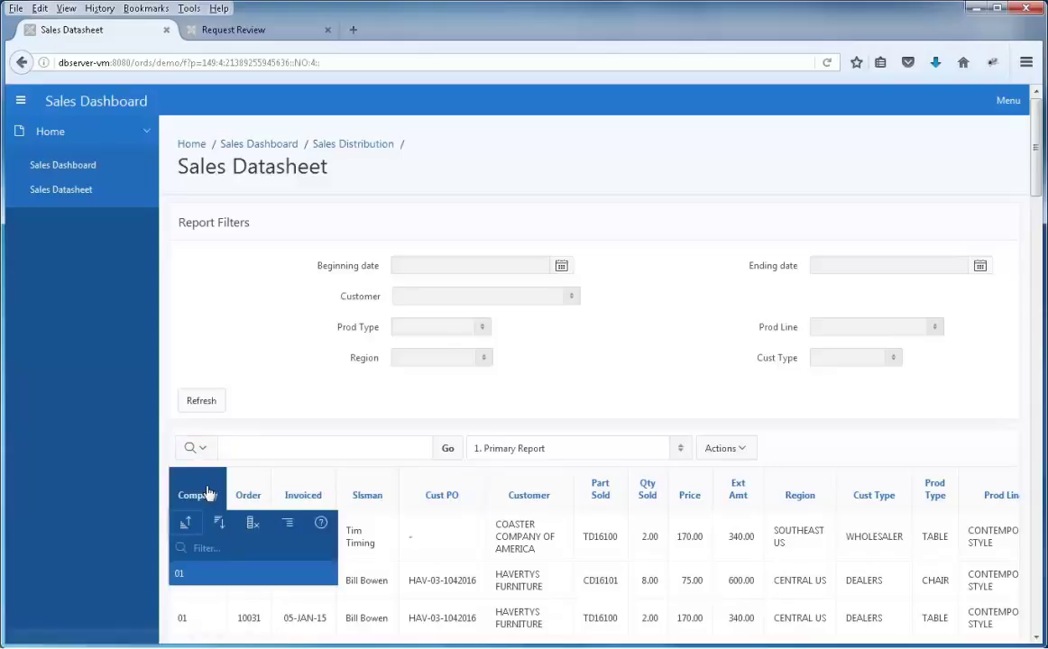
left_click(254, 523)
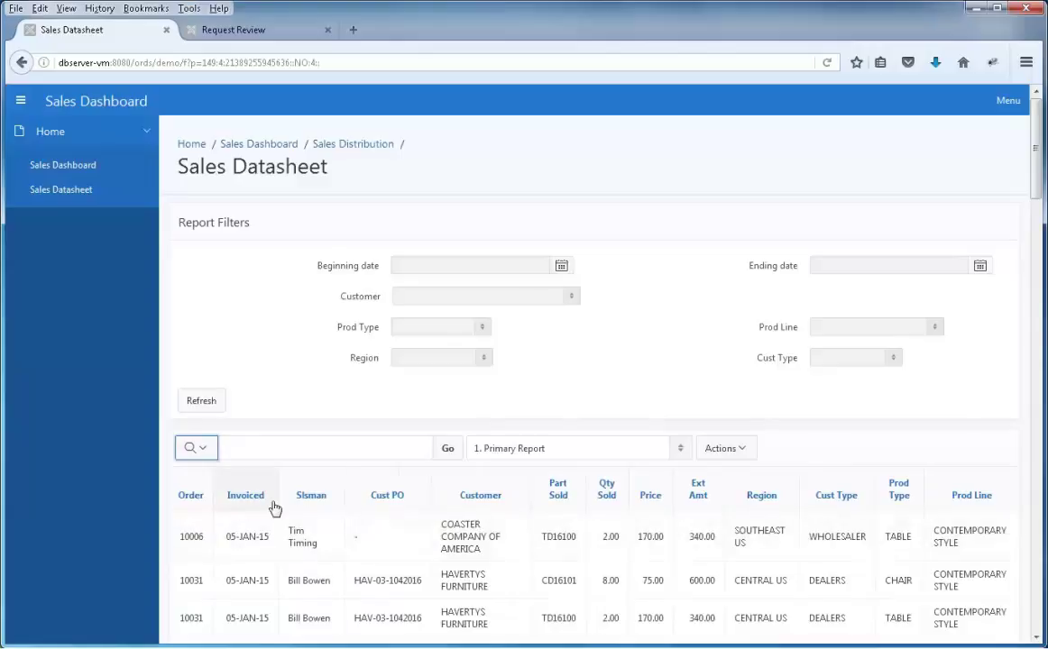
- Try filtering the report to the NORTHEAST US region and clear that filter
left_click(778, 502)
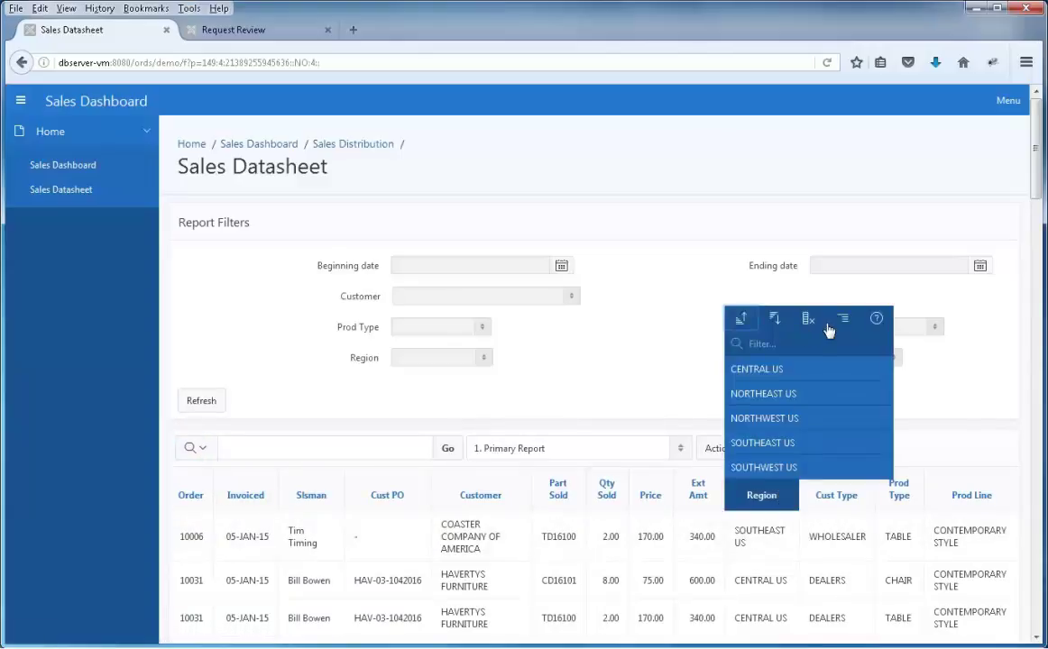
left_click(773, 393)
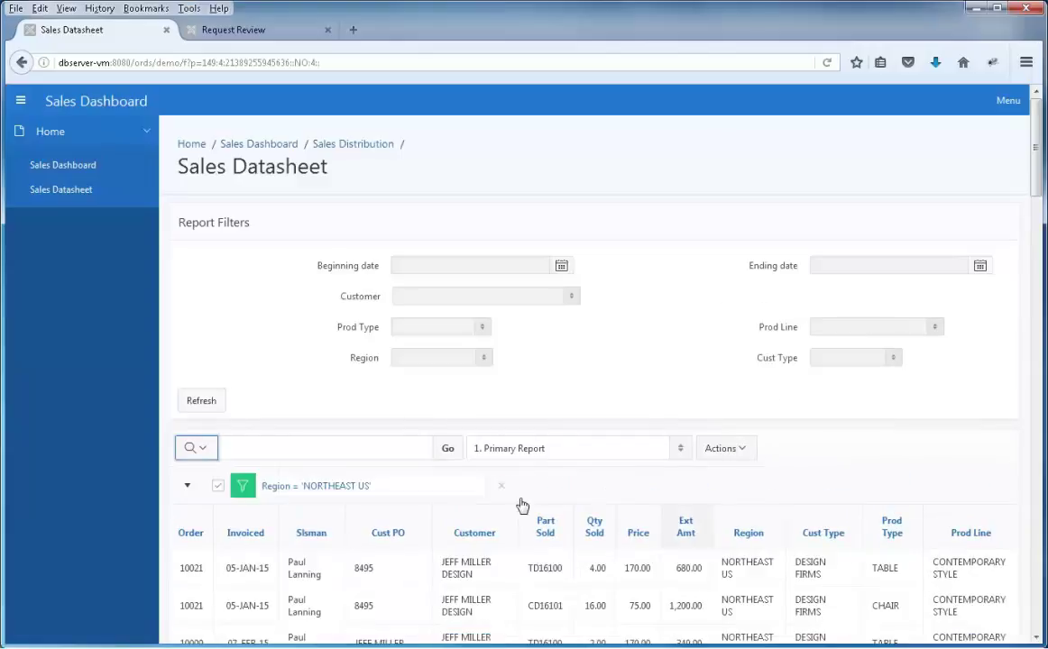
left_click(501, 488)
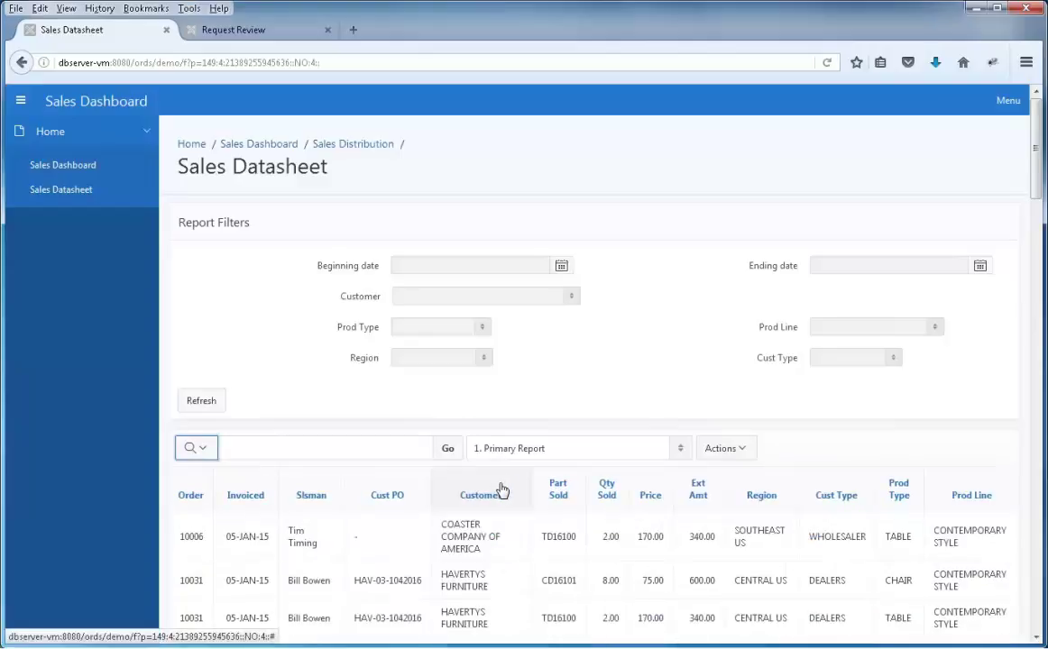
- Group the sales report with a control break on the Region column
left_click(767, 502)
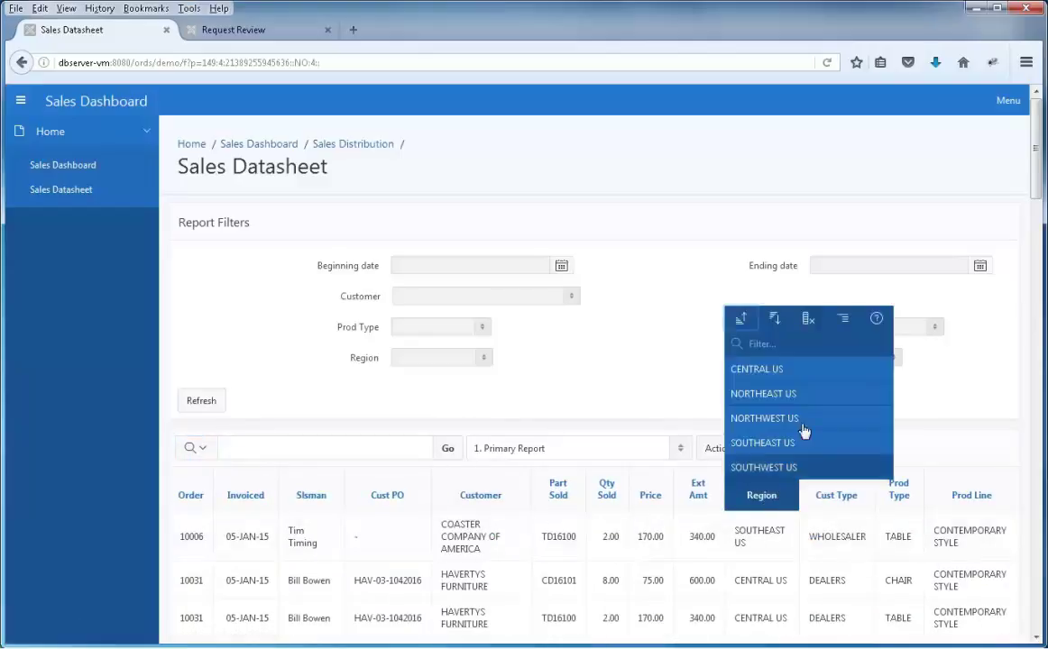
left_click(846, 323)
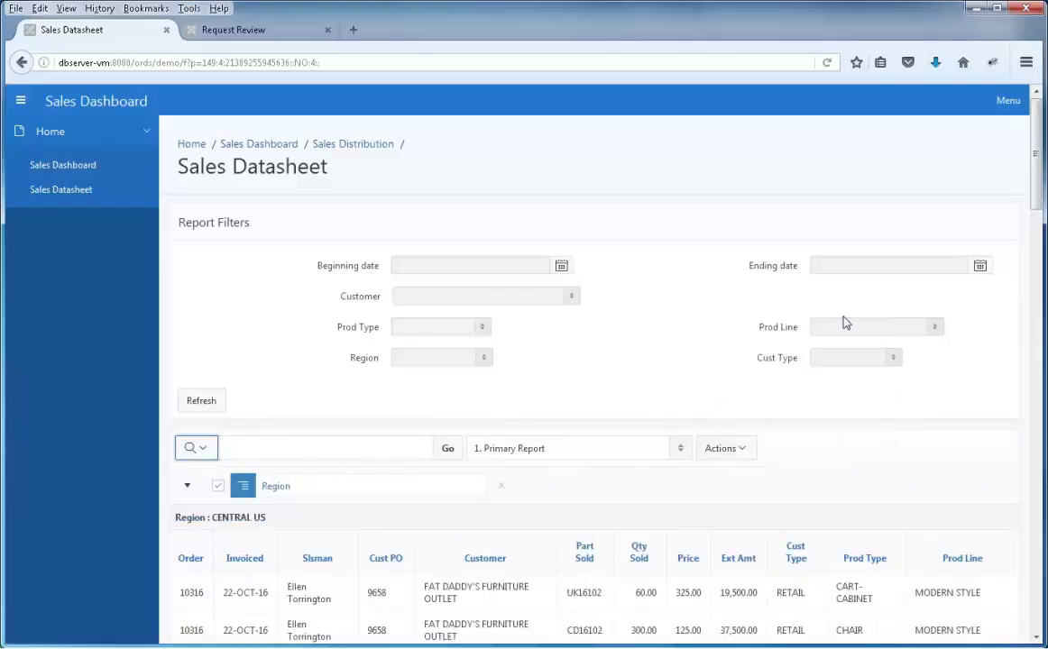
scroll(853, 470, "down", 3)
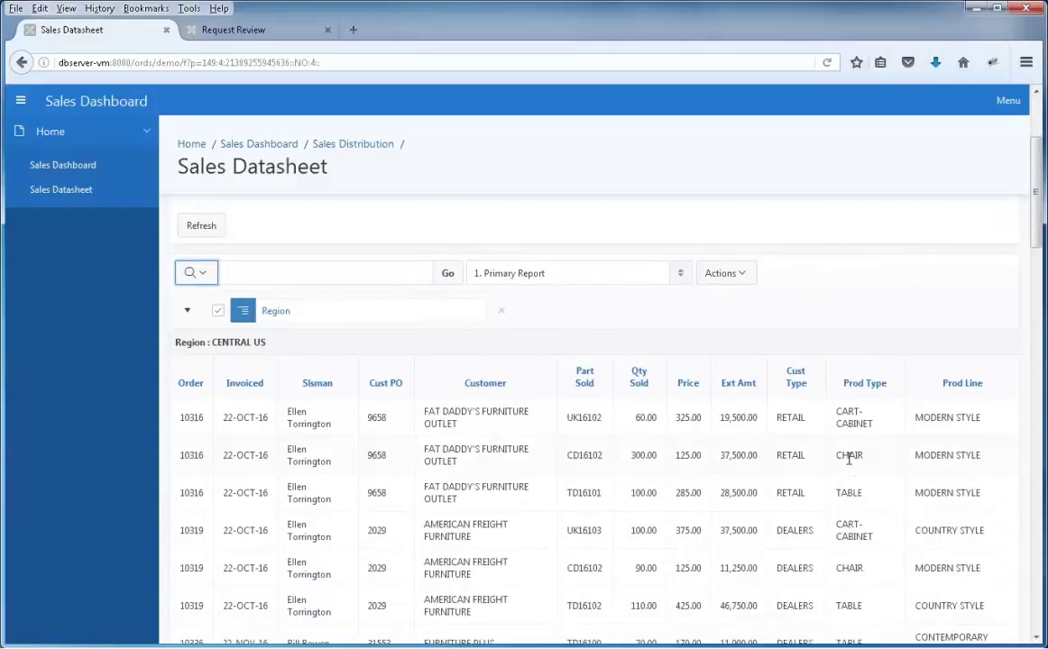
- Sort the report by Customer in ascending order
left_click(468, 386)
left_click(467, 411)
left_click(444, 388)
left_click(428, 400)
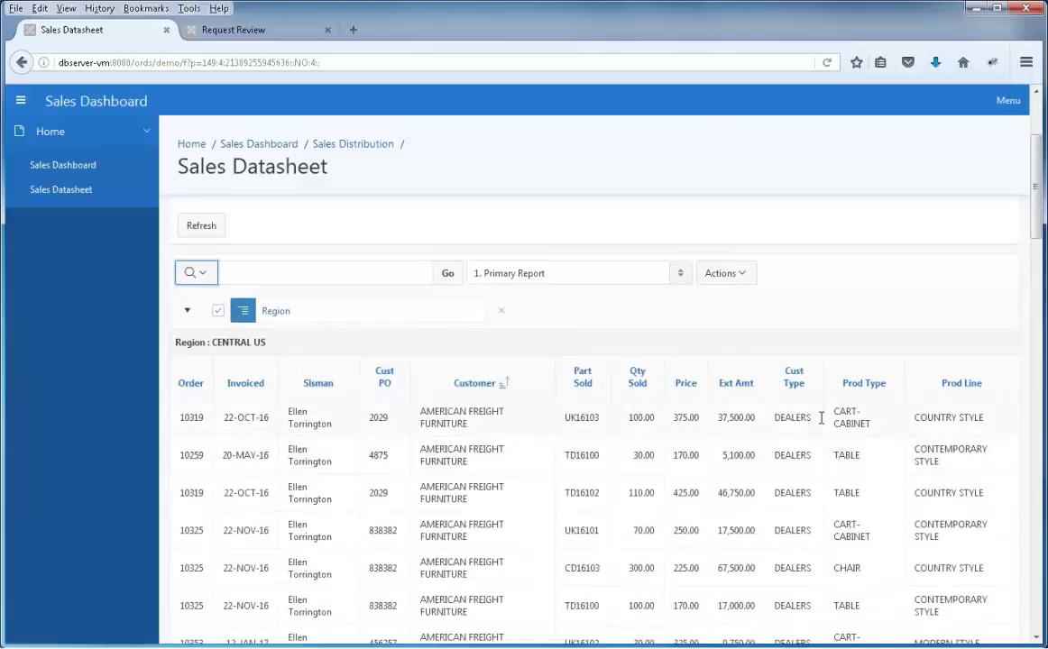
- Add control breaks on the Prod Type, Prod Line, Cust Type and Slsman columns
left_click(872, 391)
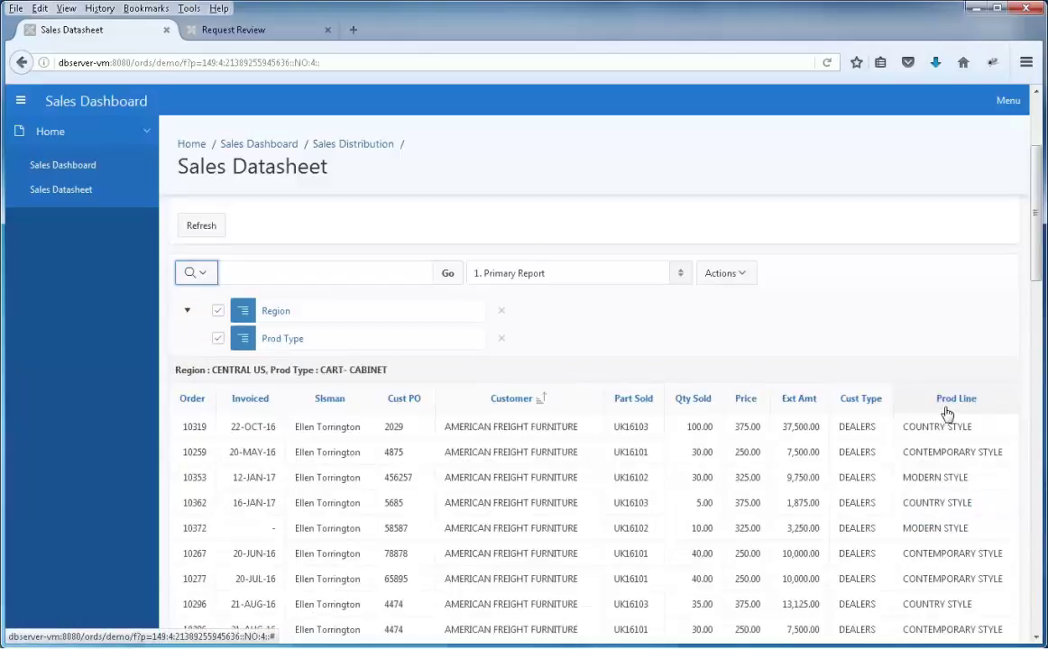
left_click(956, 402)
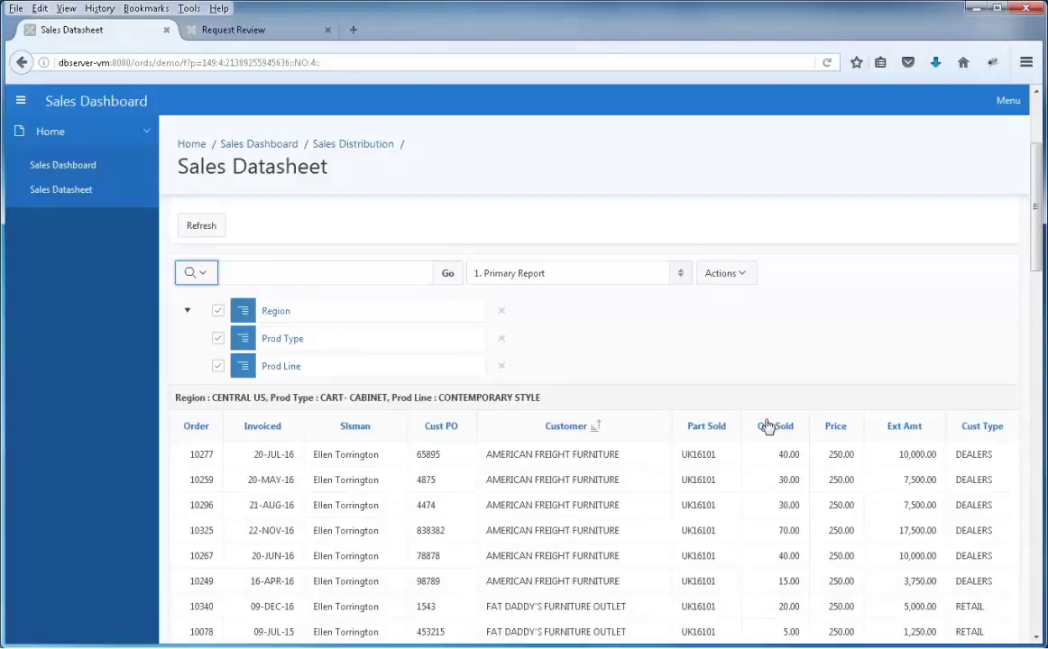
scroll(1035, 275, "down", 1)
mouse_move(1035, 275)
left_mouse_down()
mouse_move(1043, 332)
mouse_move(1035, 272)
left_mouse_up()
left_click(989, 178)
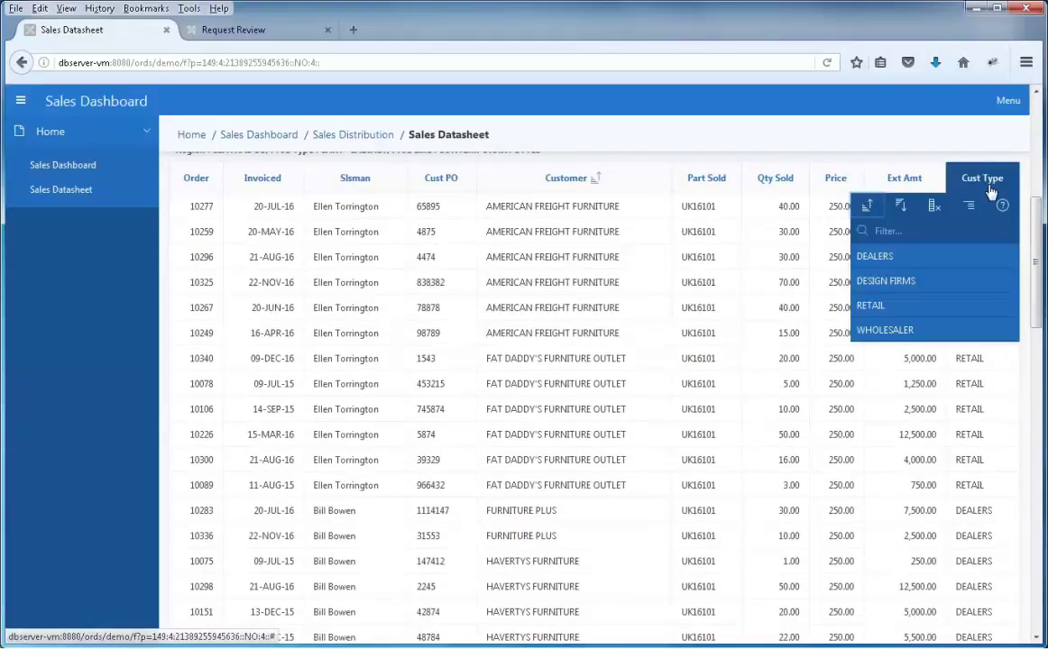
left_click(968, 208)
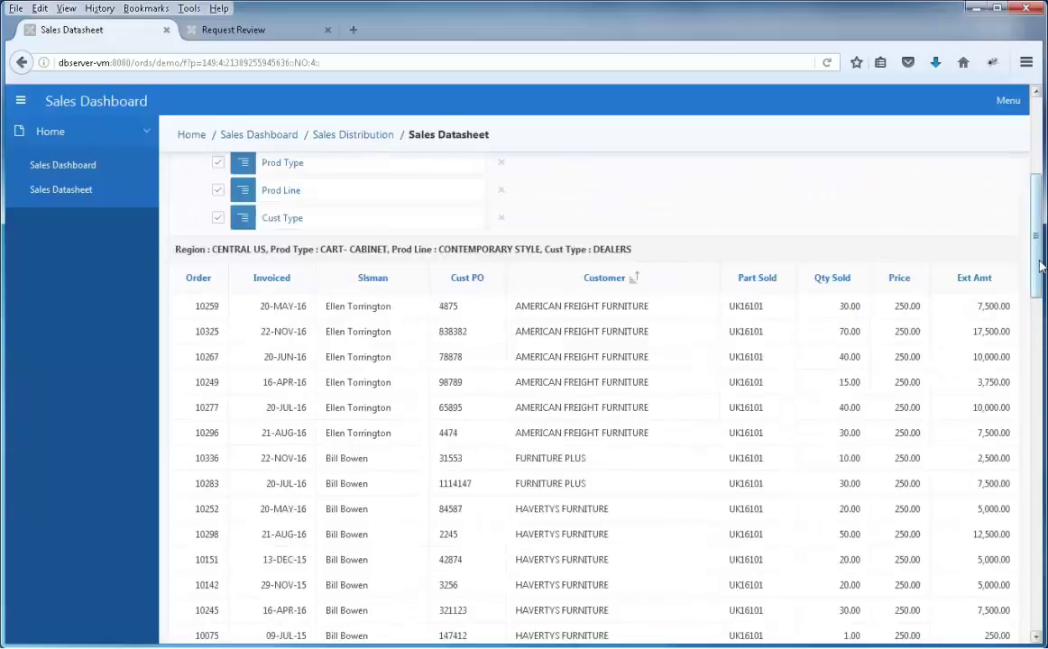
left_click(368, 280)
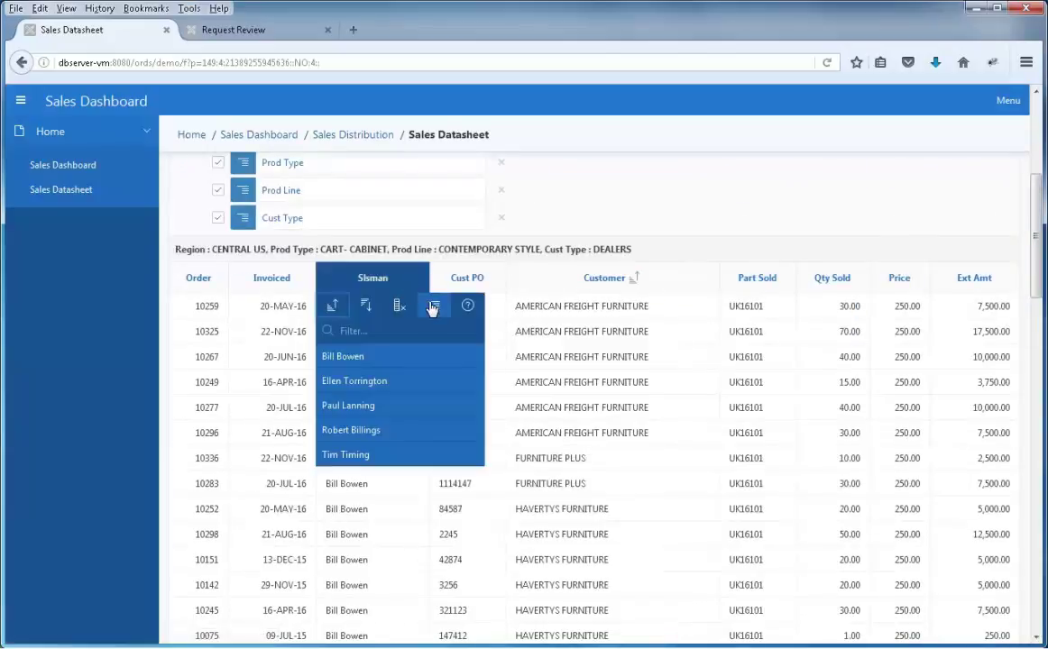
left_click(432, 307)
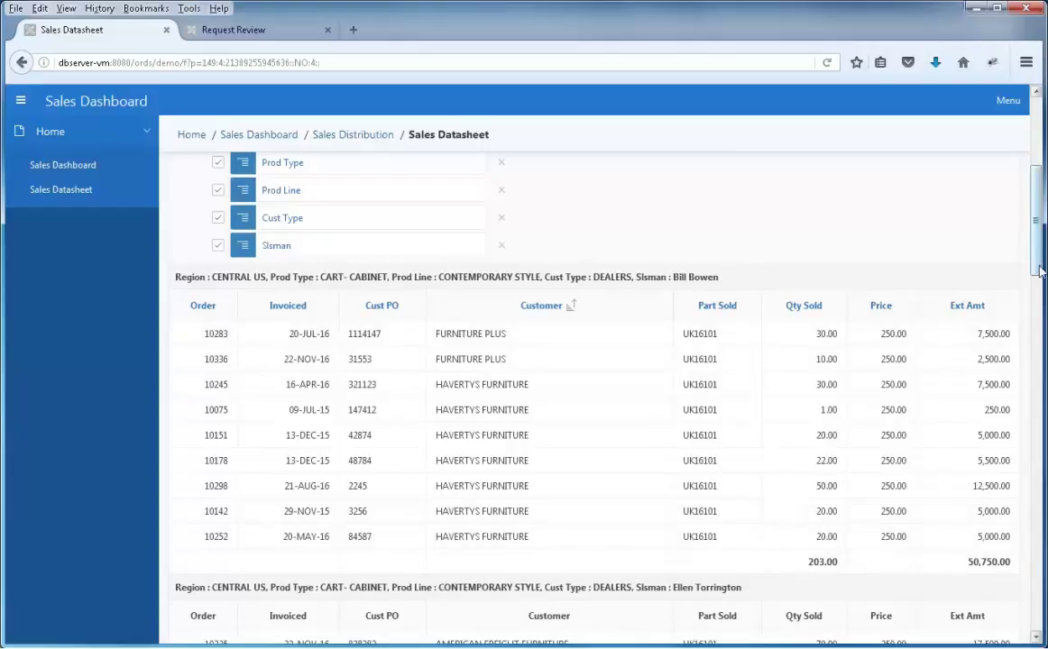
scroll(1039, 251, "up", 2)
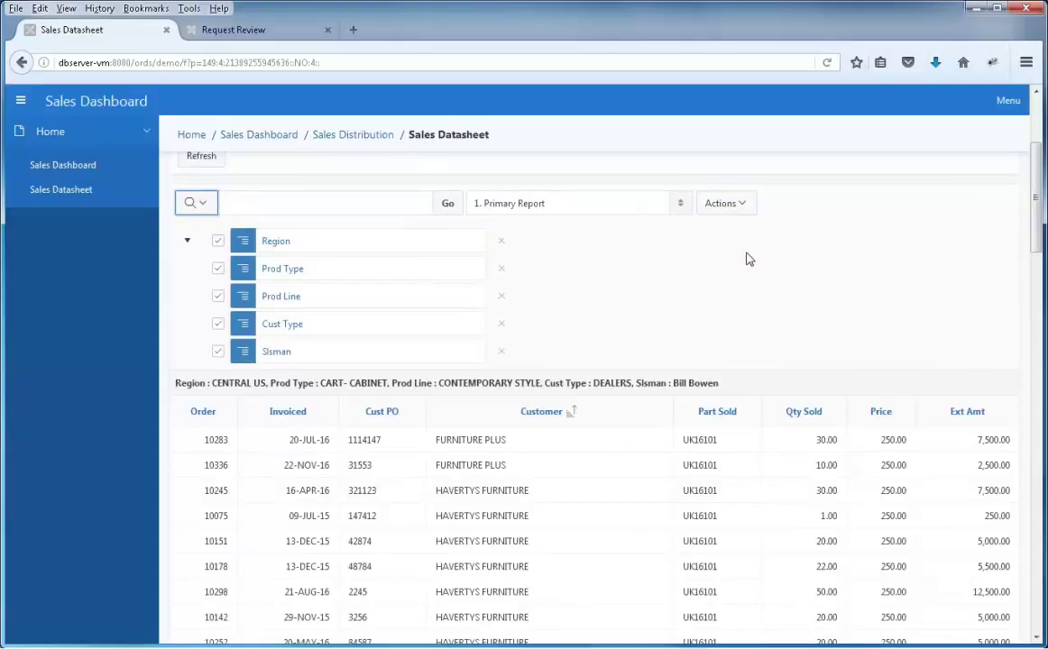
- Load the private saved report Pivot Regional Sales and remove its 'dealers' row text filter
left_click(681, 205)
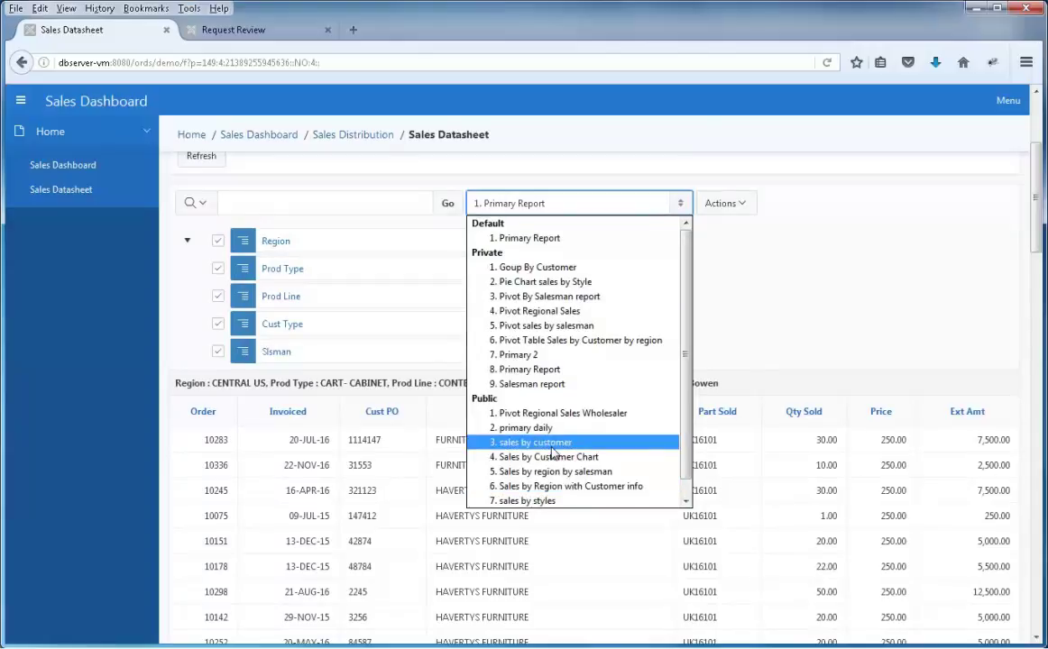
left_click(520, 311)
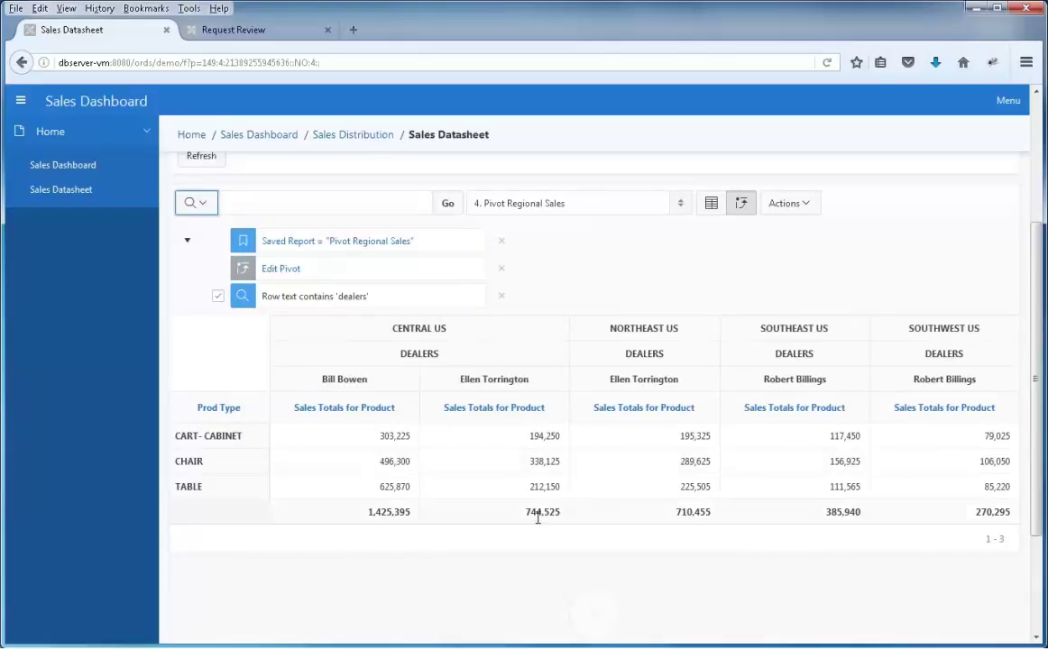
left_click(501, 296)
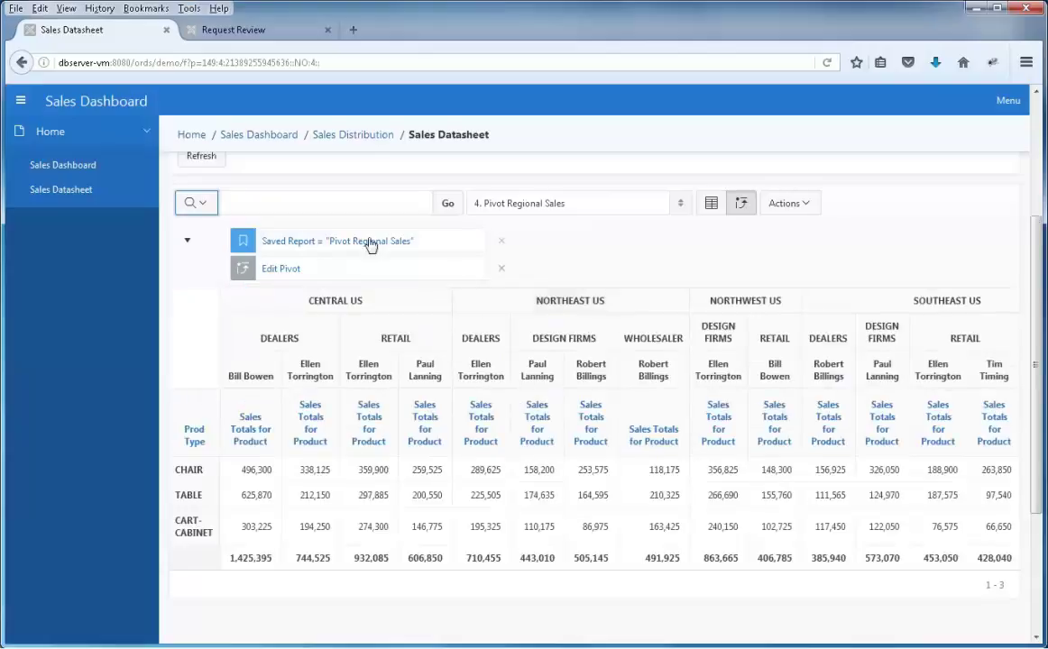
- Try filtering the pivot by a salesman's first name and remove that filter
left_click(270, 202)
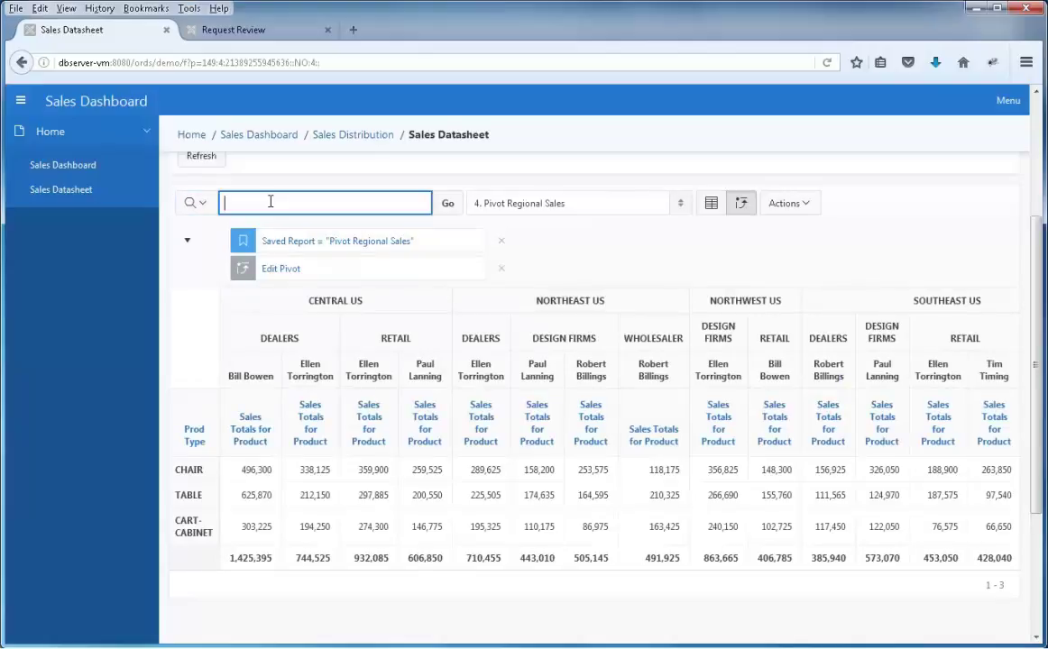
key("Return")
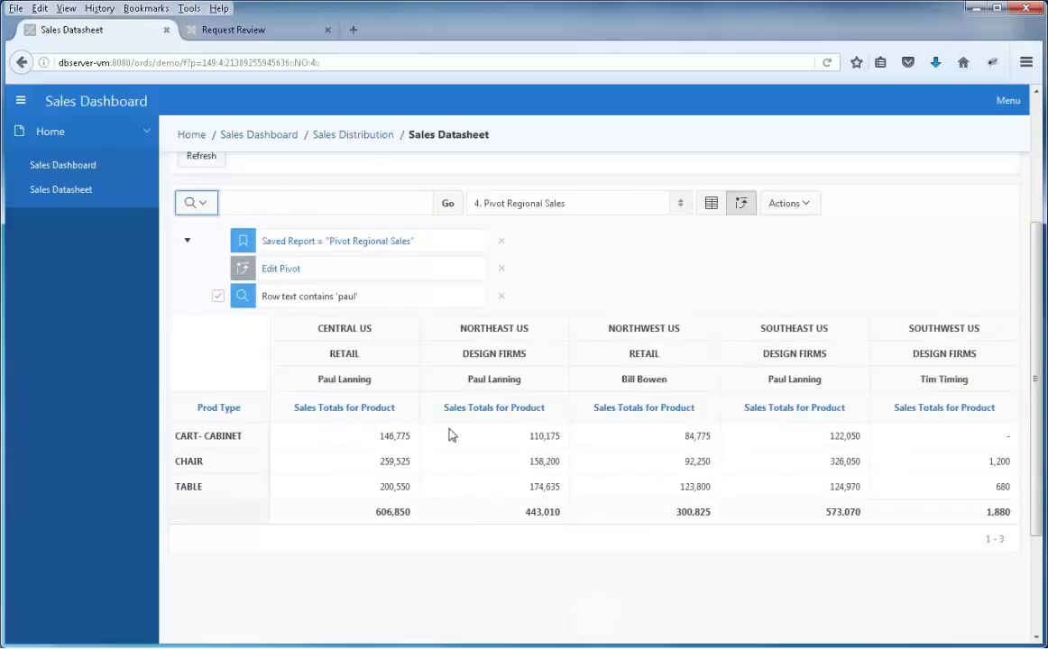
left_click(503, 301)
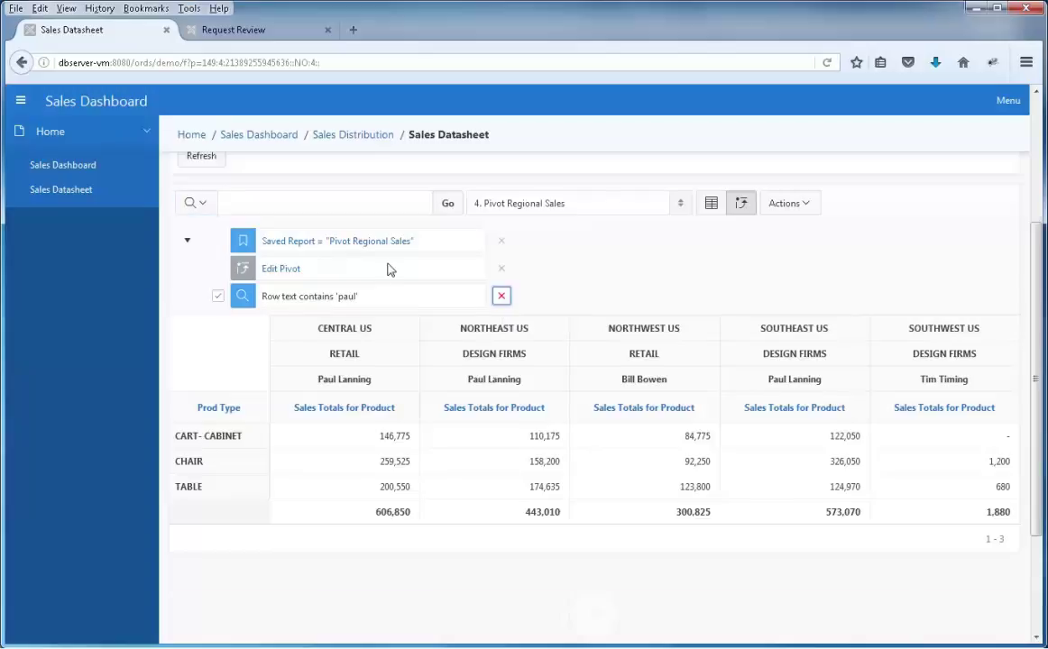
- Try filtering the pivot by the salesman's last name and remove that filter
left_click(329, 205)
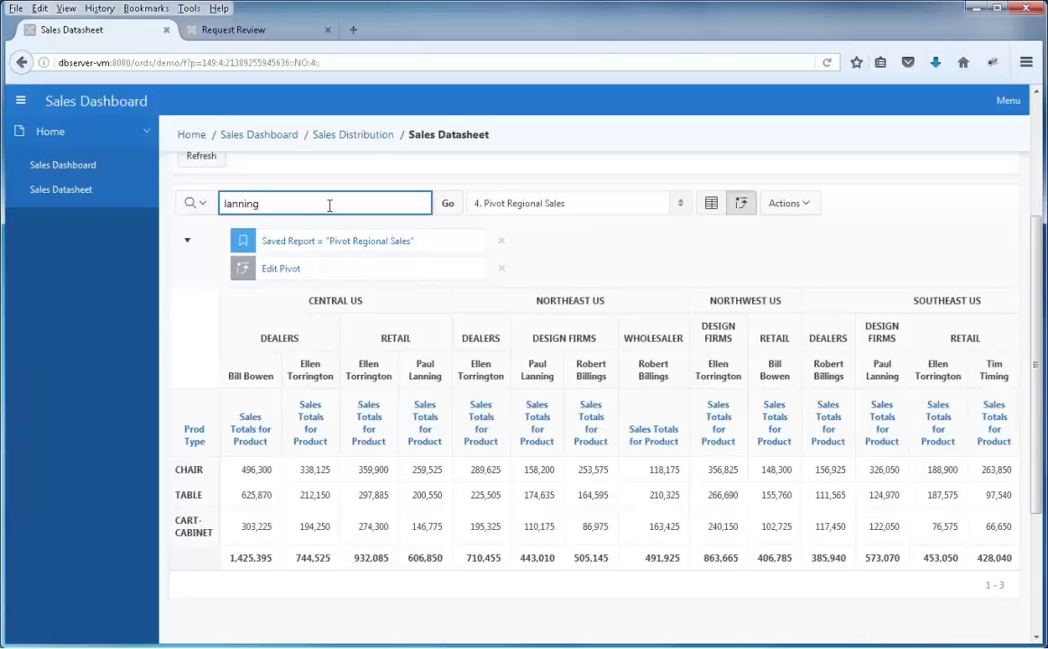
key("Return")
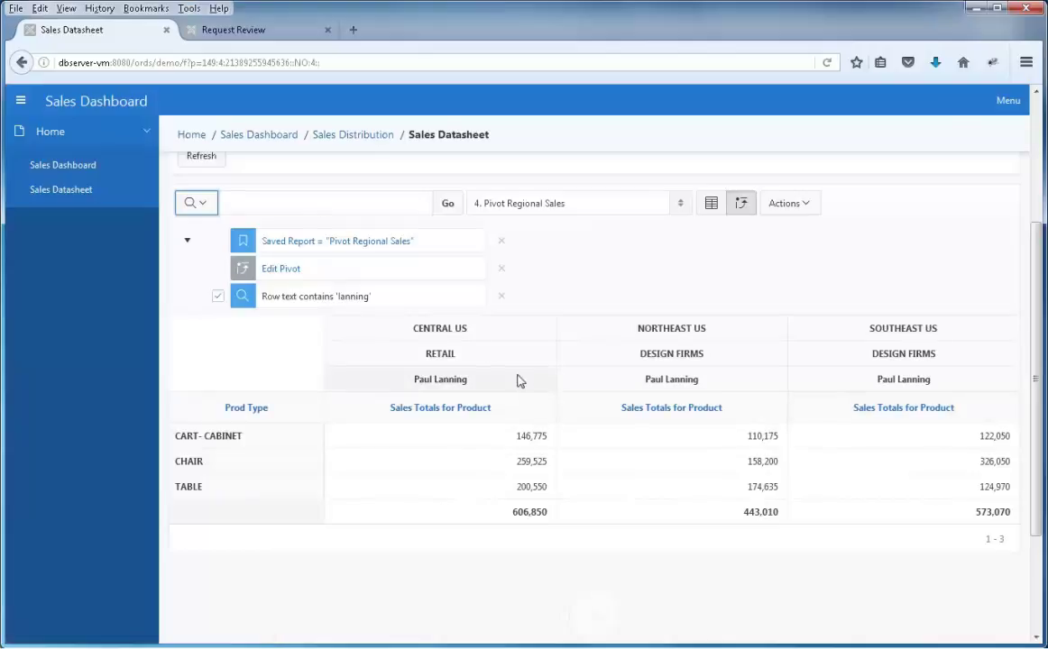
left_click(501, 298)
- Filter the pivot report to rows containing 'northeast'
left_click(283, 201)
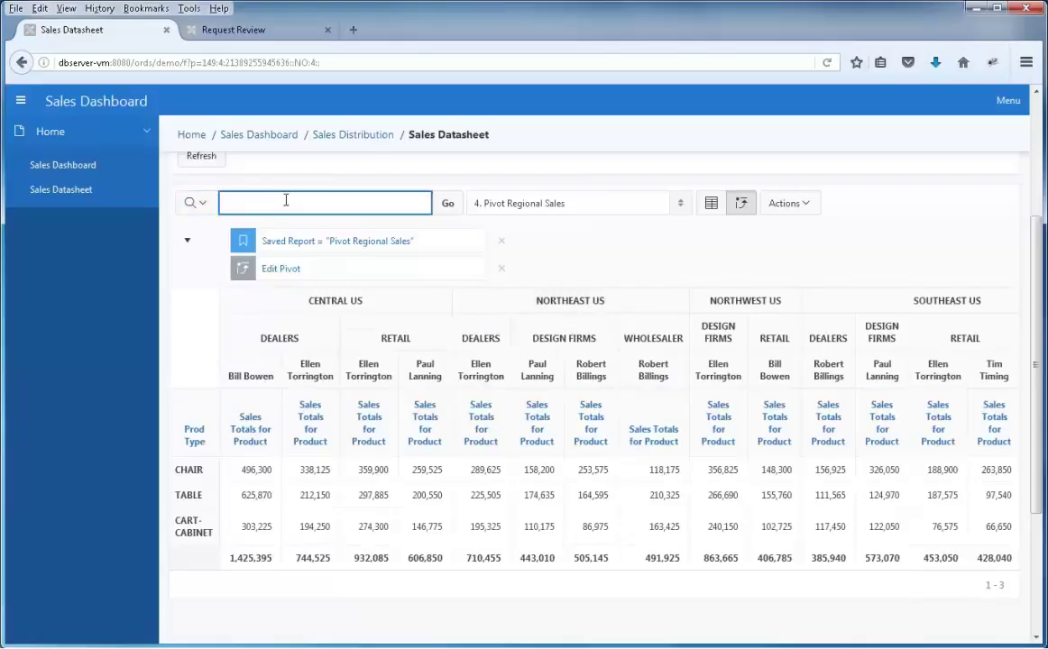
type("northeast")
key("Return")
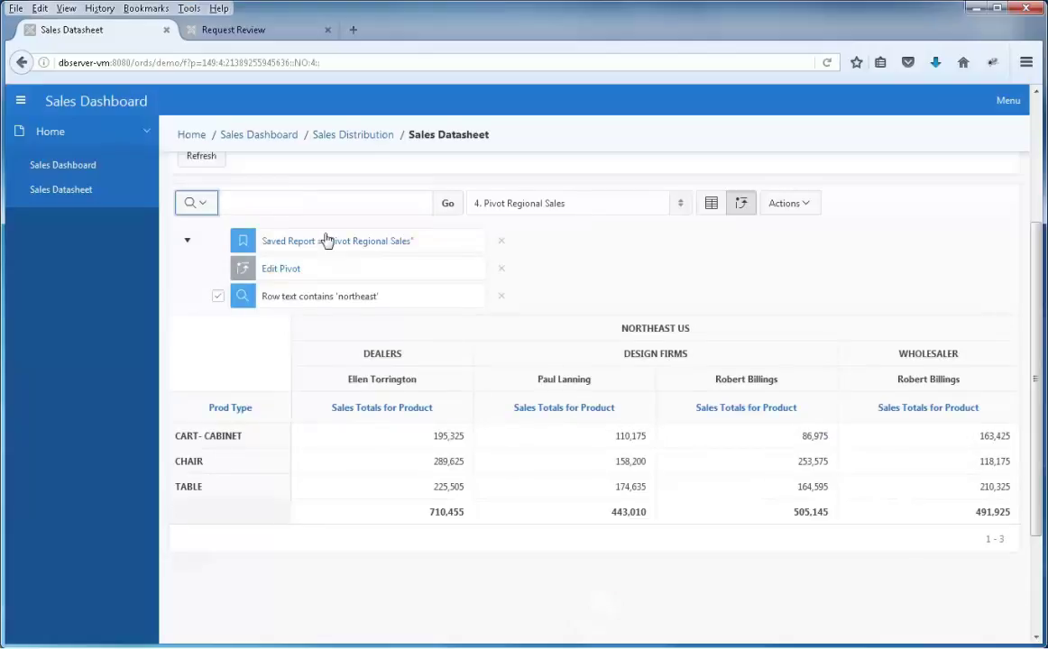
- Save the northeast-filtered pivot as a public report named 'Noreast pivot sales'
left_click(810, 208)
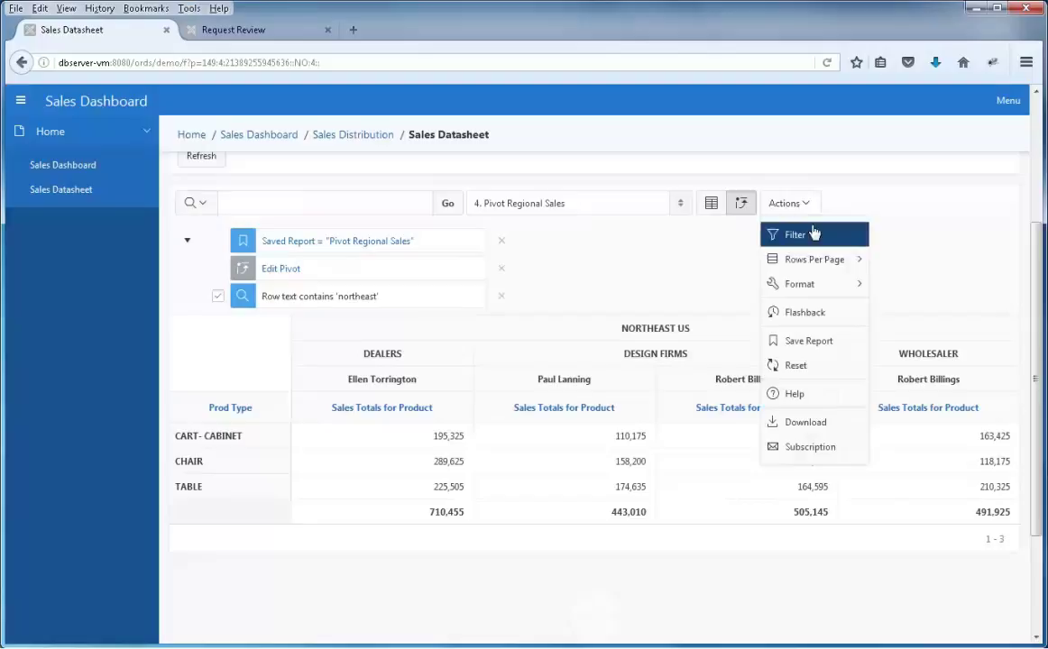
left_click(787, 346)
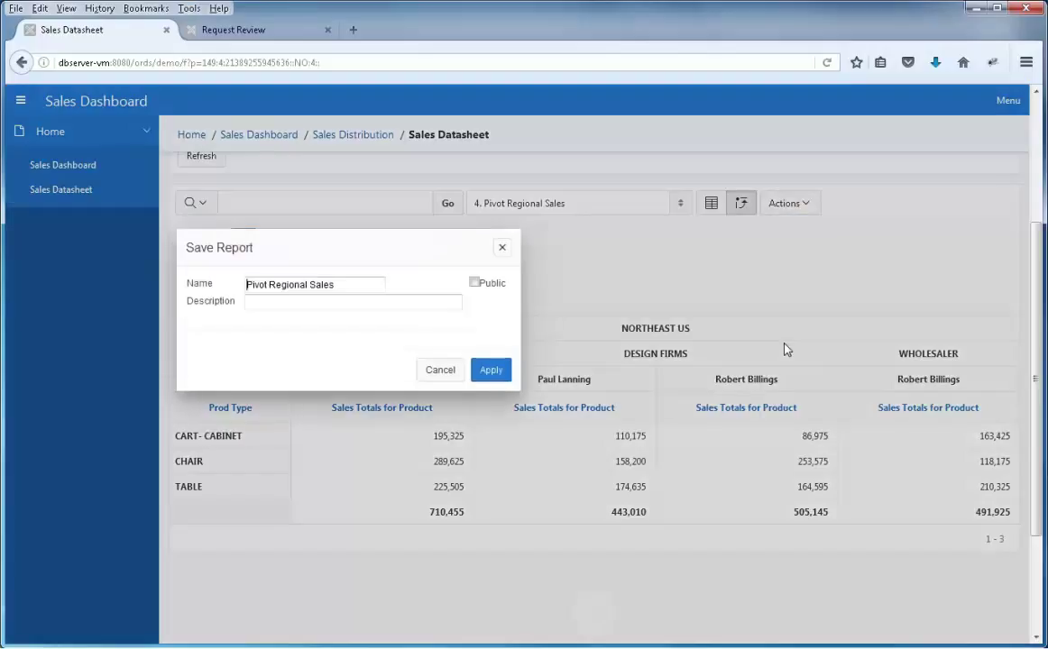
key("Delete")
key("Delete")
key("Delete")
key("Delete")
key("Delete")
key("Delete")
key("Delete")
key("Delete")
key("Delete")
key("Delete")
key("Delete")
key("Delete")
key("Delete")
key("Delete")
key("Delete")
key("Delete")
key("Delete")
key("Delete")
key("Delete")
key("Delete")
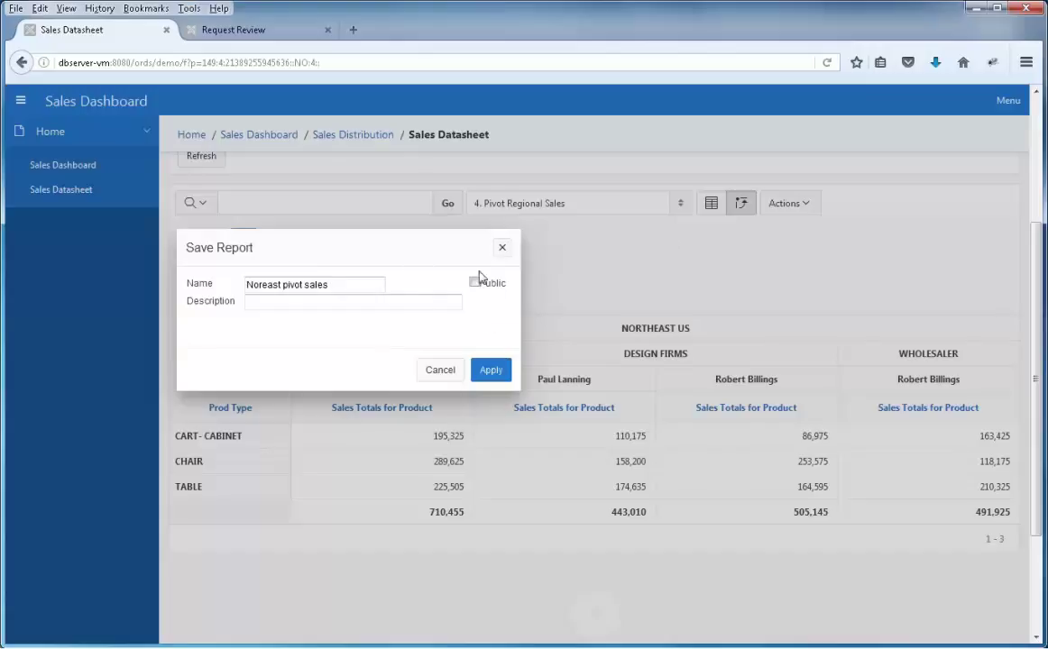
left_click(491, 369)
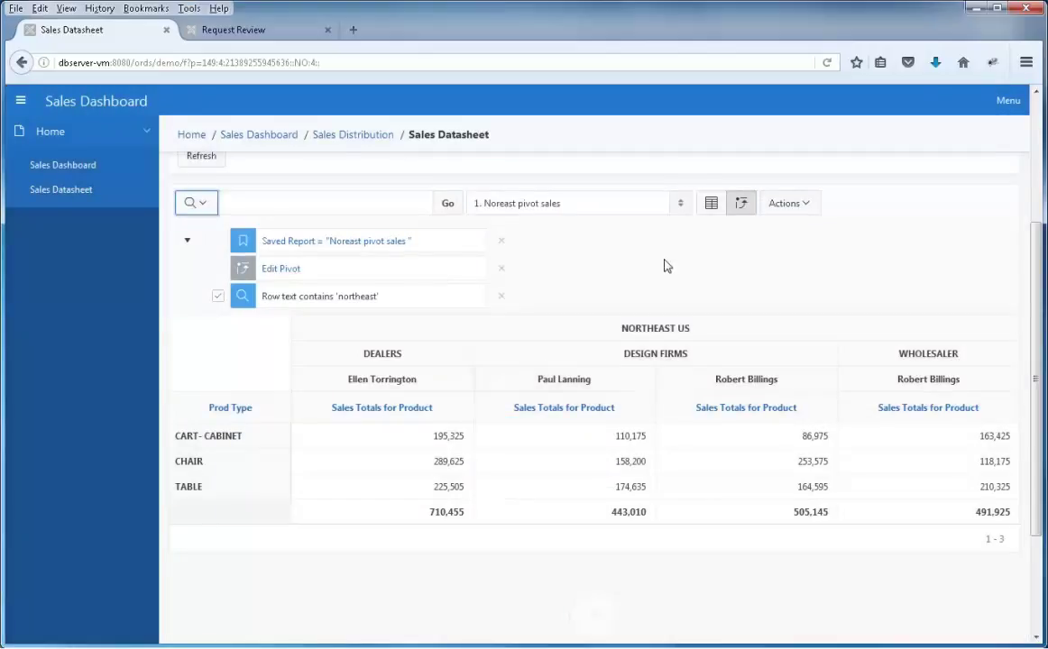
- Show the detail rows behind the northeast pivot and load the default Primary Report
left_click(710, 211)
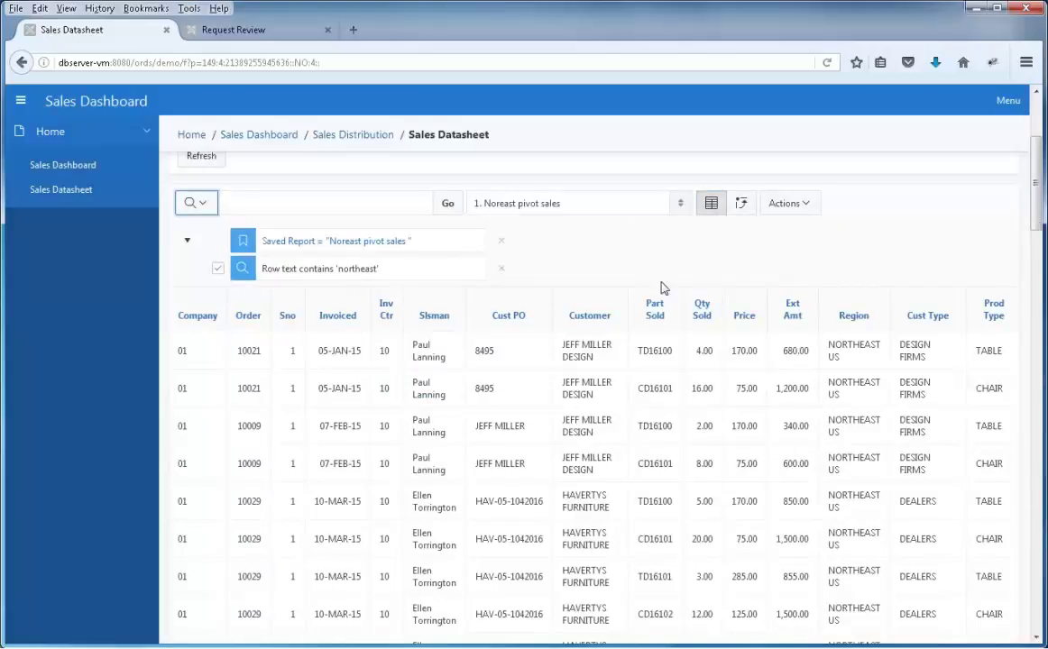
left_click(682, 204)
left_click(622, 238)
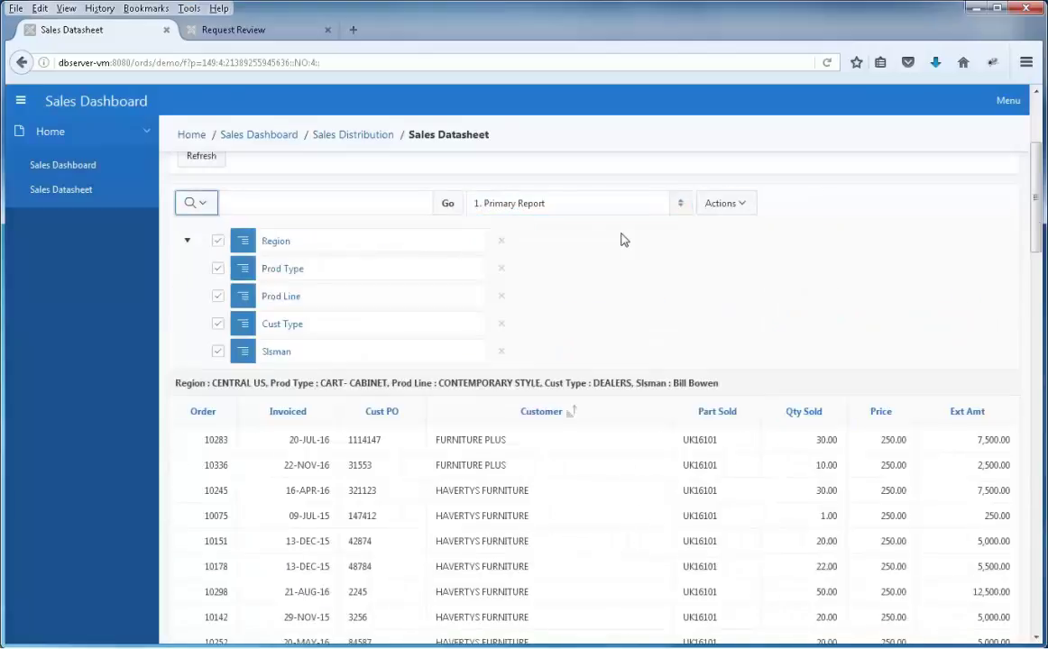
- Remove the Slsman, Cust Type, Prod Line, Prod Type and Region control breaks from the Primary Report
left_click(501, 352)
left_click(501, 323)
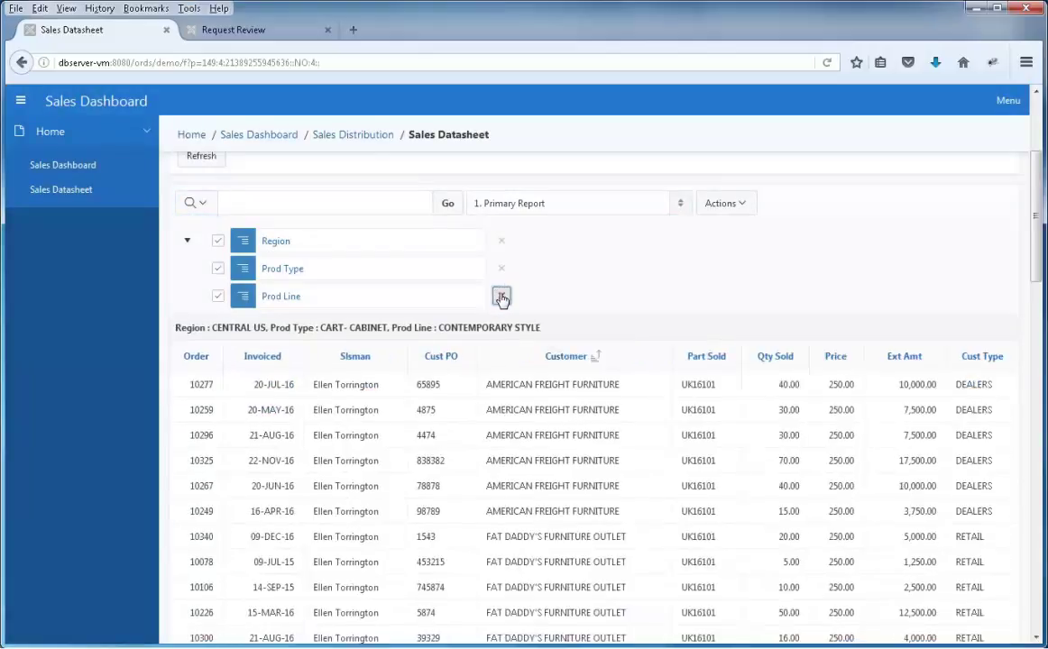
left_click(502, 300)
left_click(501, 269)
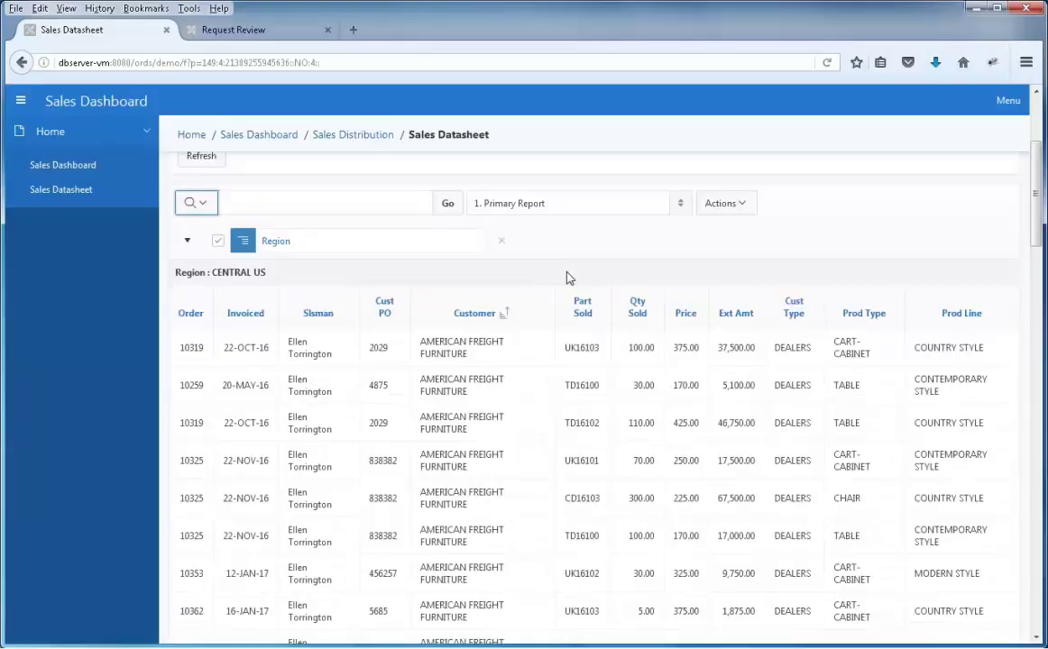
left_click(502, 241)
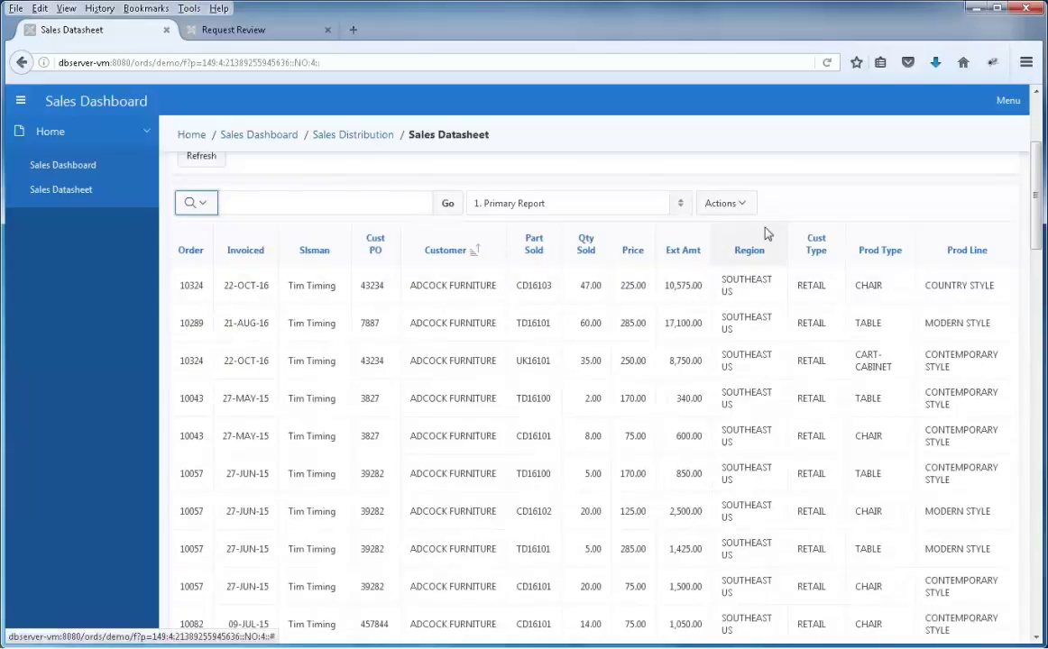
- Download the ungrouped Primary Report in CSV format and open the file with Microsoft Excel
left_click(741, 204)
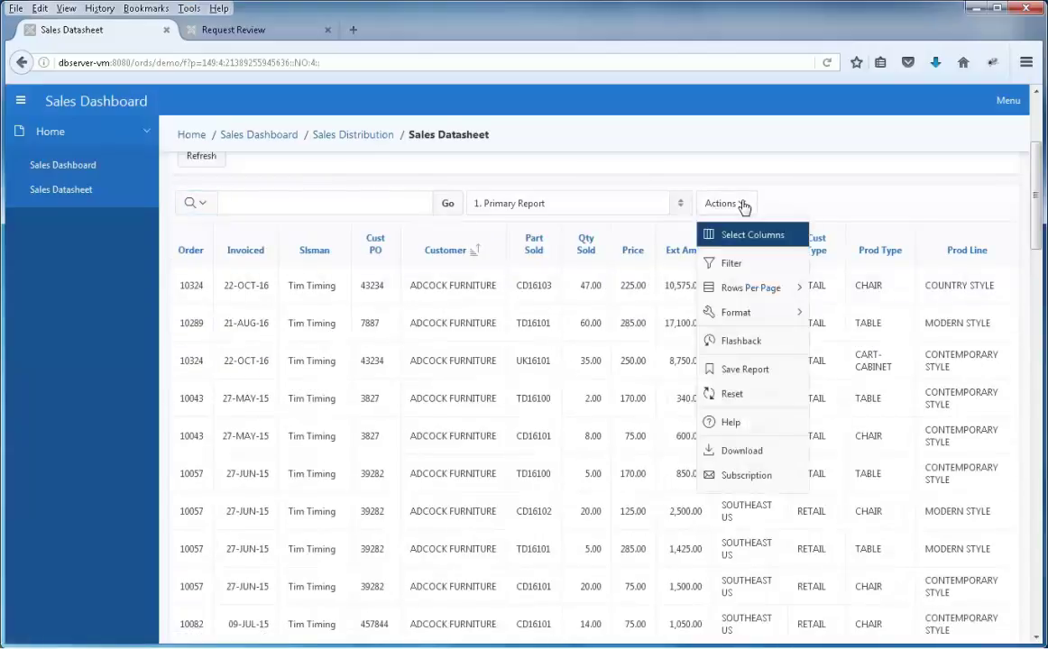
left_click(746, 451)
left_click(200, 319)
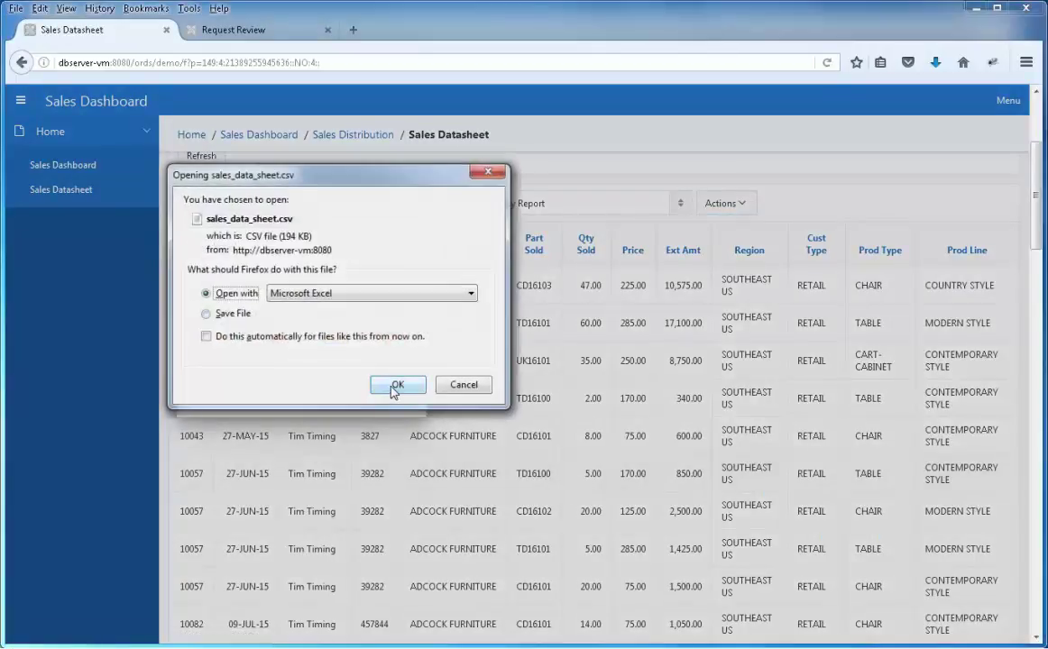
left_click(396, 385)
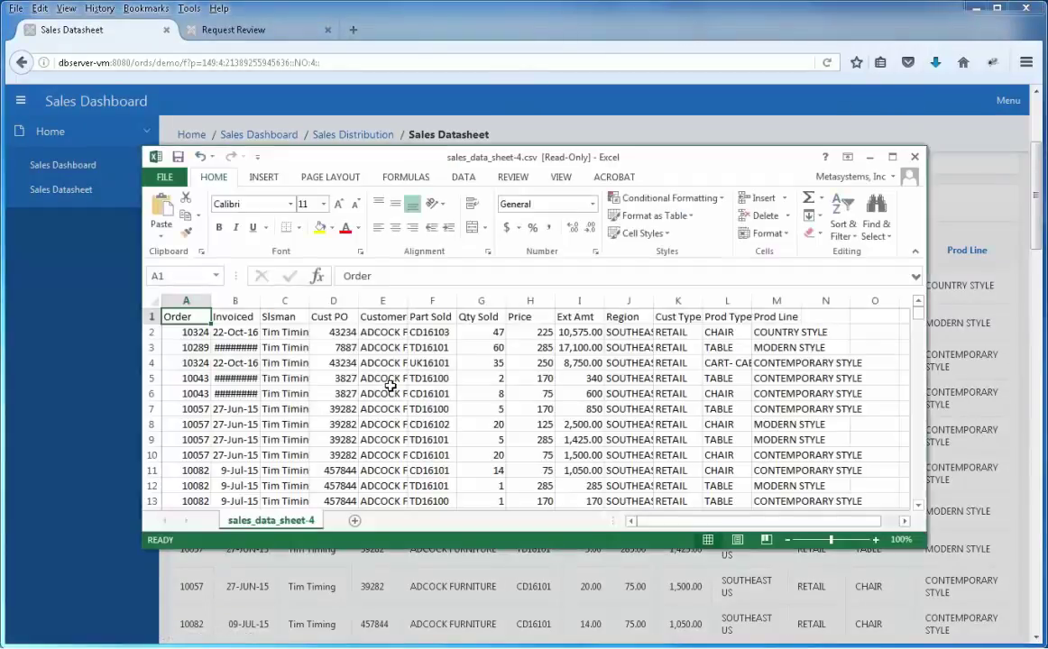
- Fit the Invoiced column's width to its dates in Excel and return to the Sales Datasheet in the browser
double_click(262, 301)
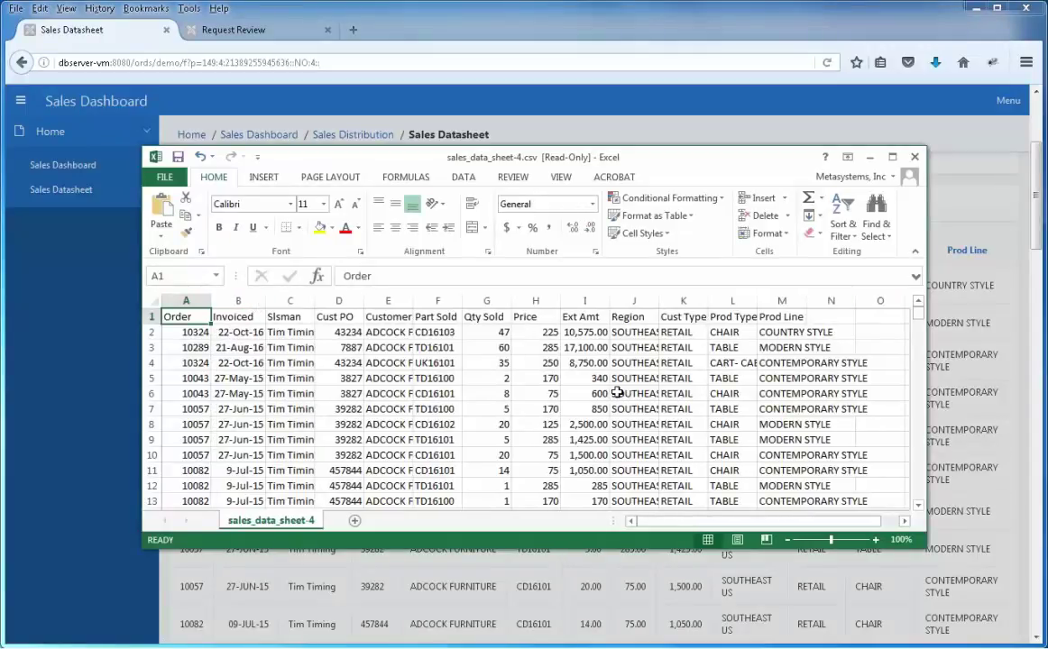
left_click(870, 157)
left_click(408, 247)
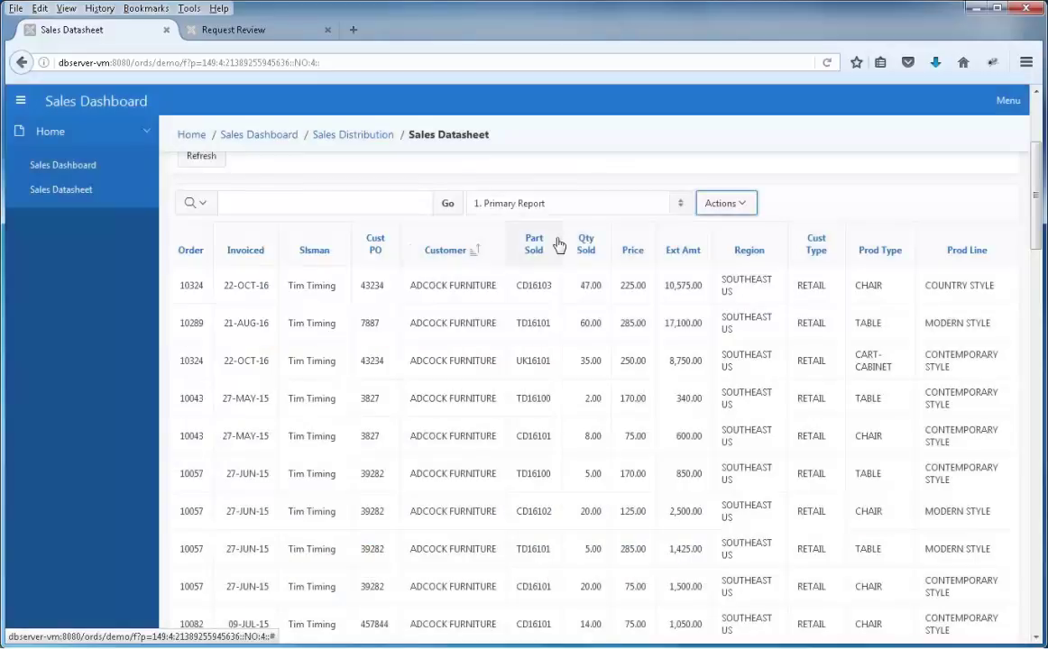
- Load the public saved report 'sales by customer' and switch to the private report 'Pivot sales by salesman'
left_click(671, 208)
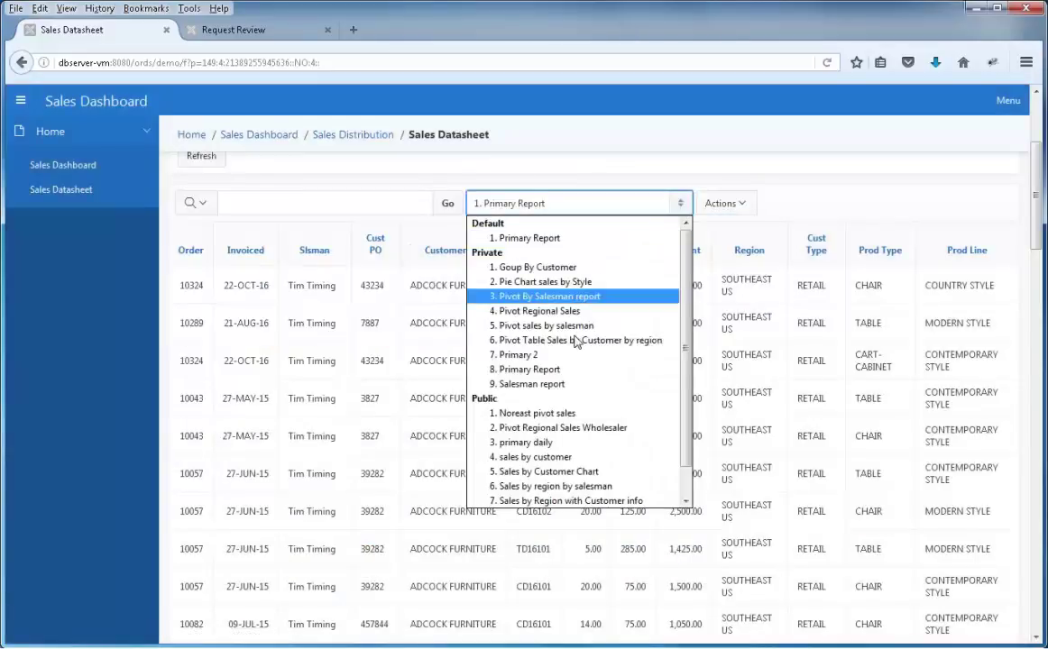
left_click(558, 456)
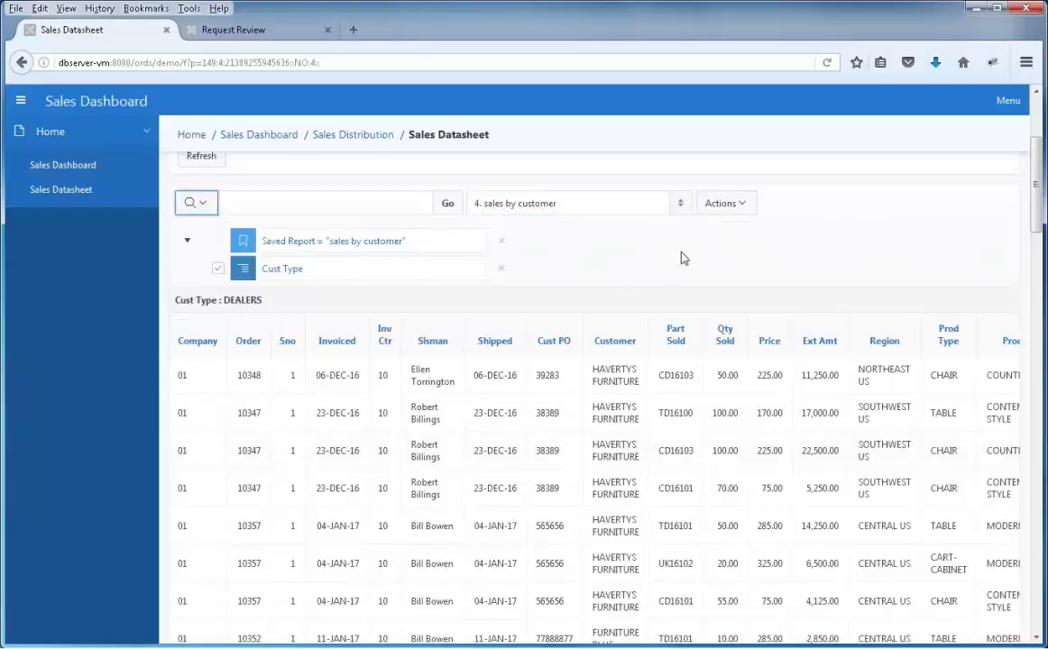
left_click(617, 199)
left_click(617, 329)
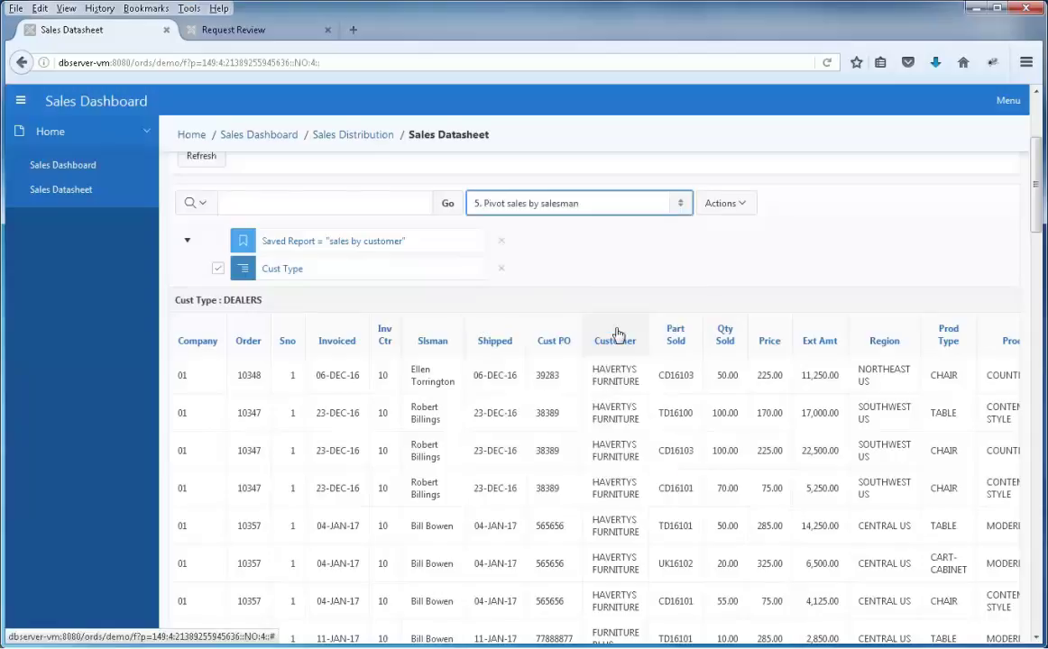
- Download the 'Pivot sales by salesman' report as CSV, view it in Microsoft Excel, and return to the pivot report
left_click(783, 204)
left_click(786, 422)
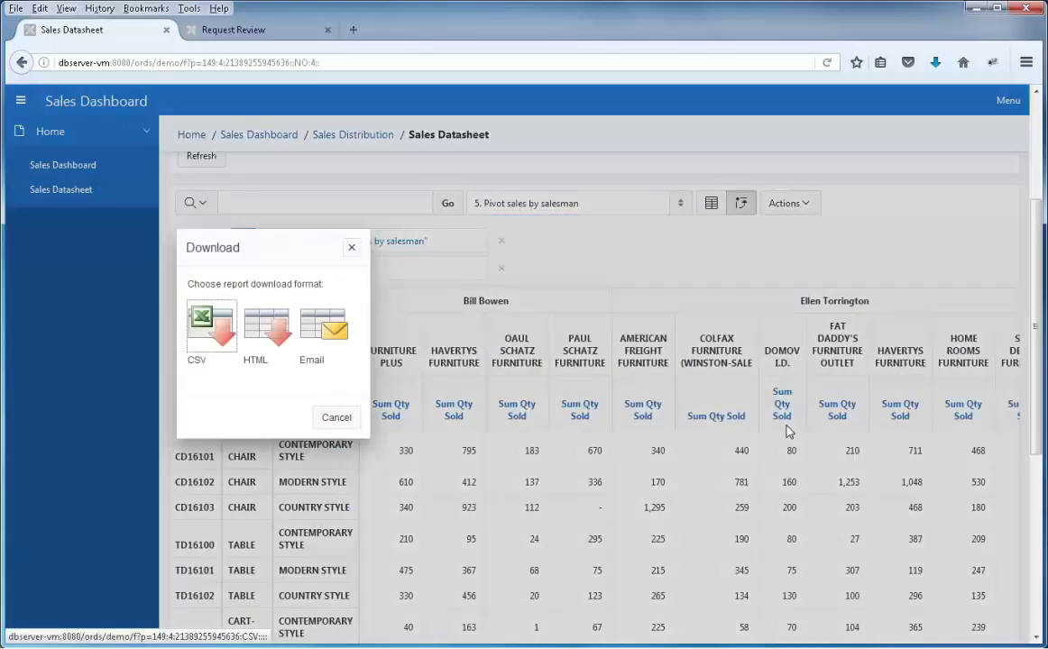
left_click(229, 321)
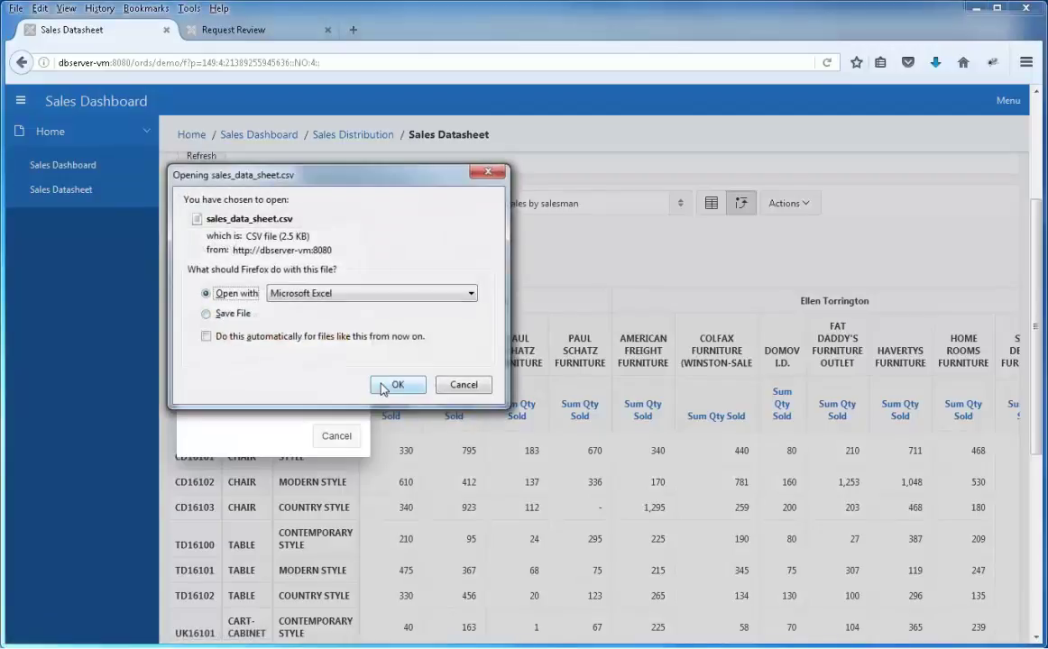
left_click(386, 385)
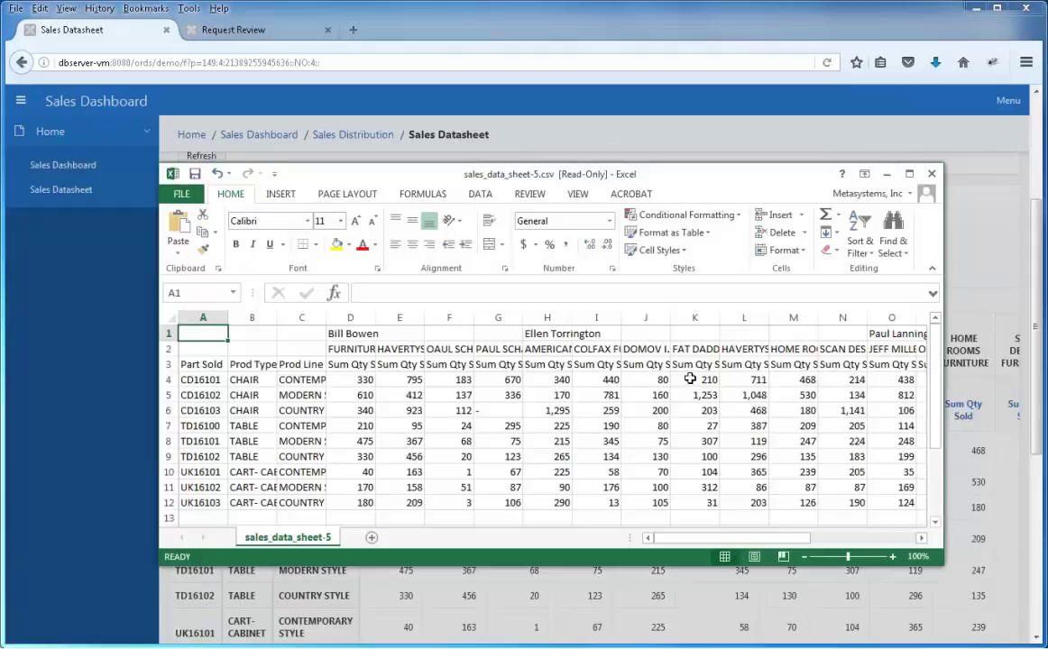
left_click(886, 173)
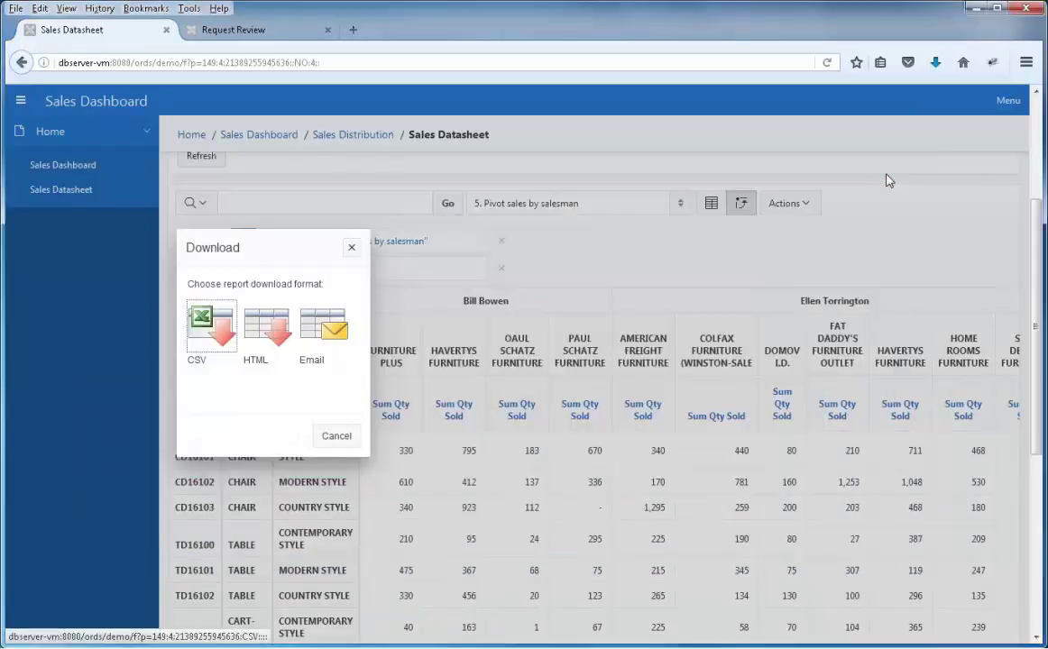
left_click(351, 248)
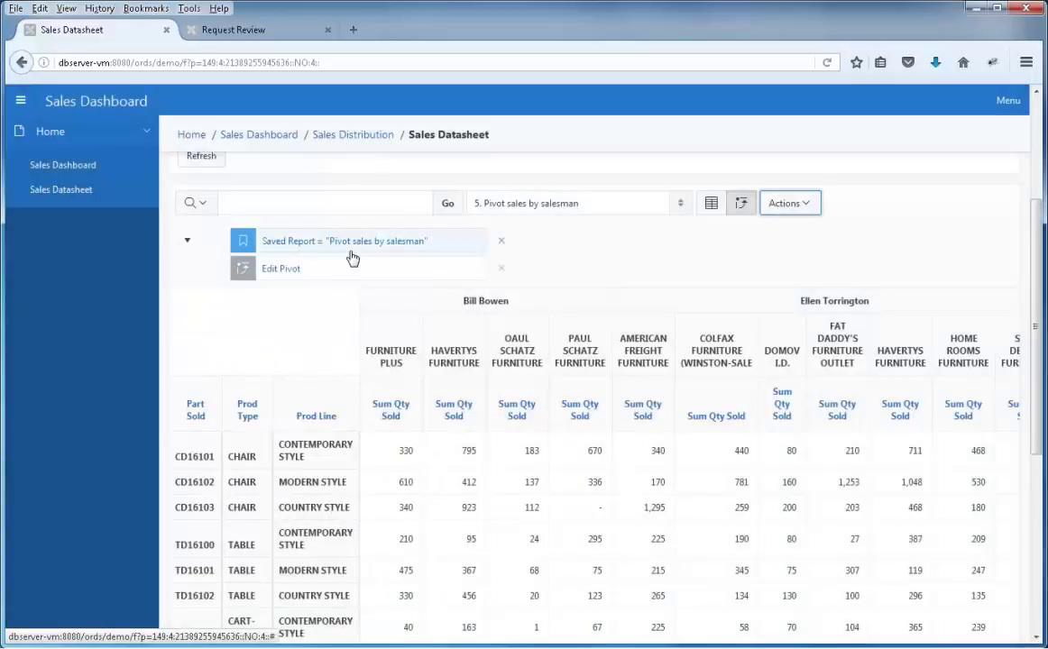
- Apply a daily e-mail subscription with the subject 'Pivot sales by salesman' to the pivot report
left_click(802, 205)
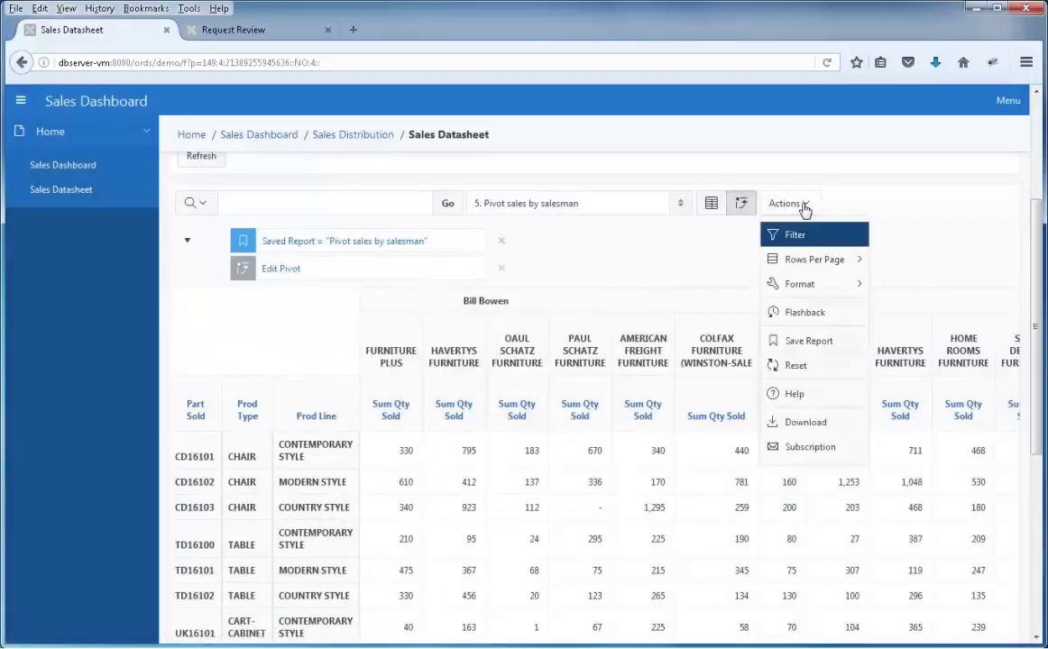
left_click(805, 448)
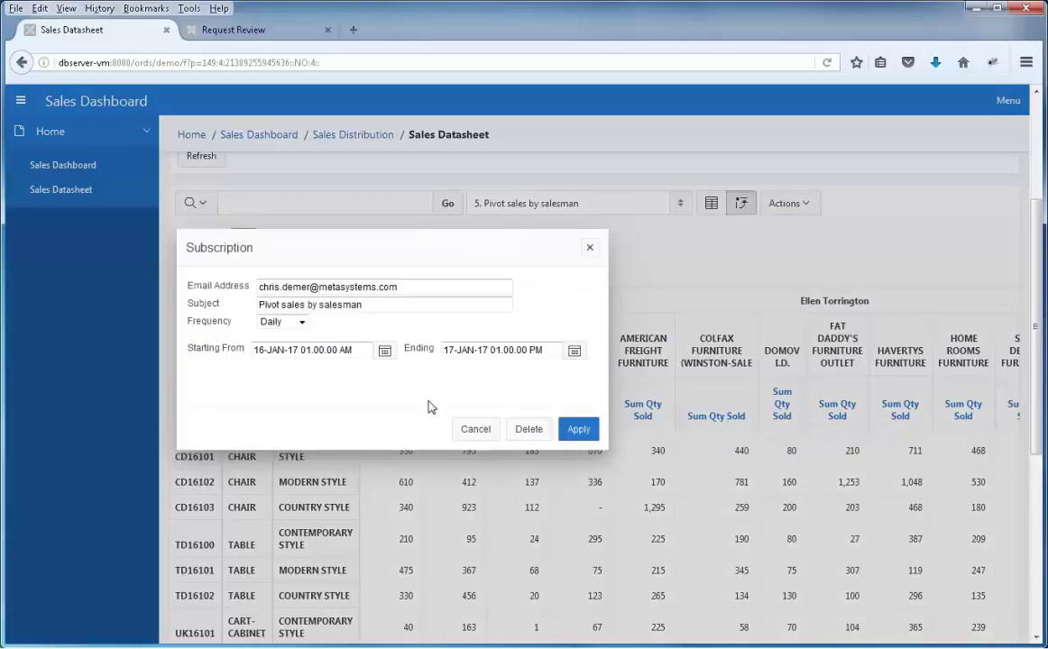
left_click(297, 322)
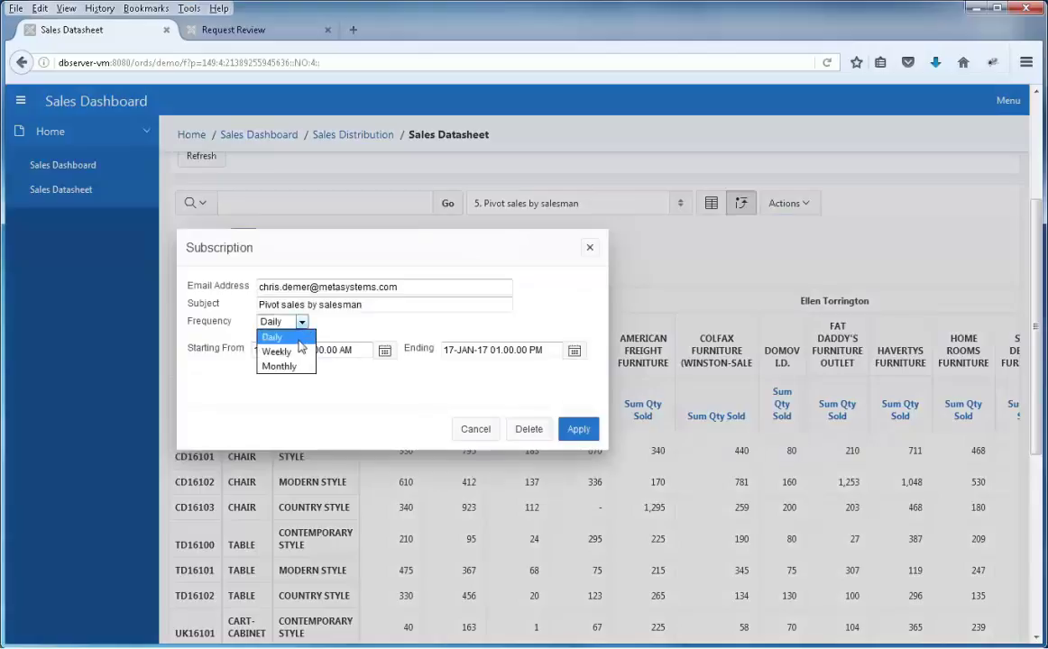
left_click(302, 406)
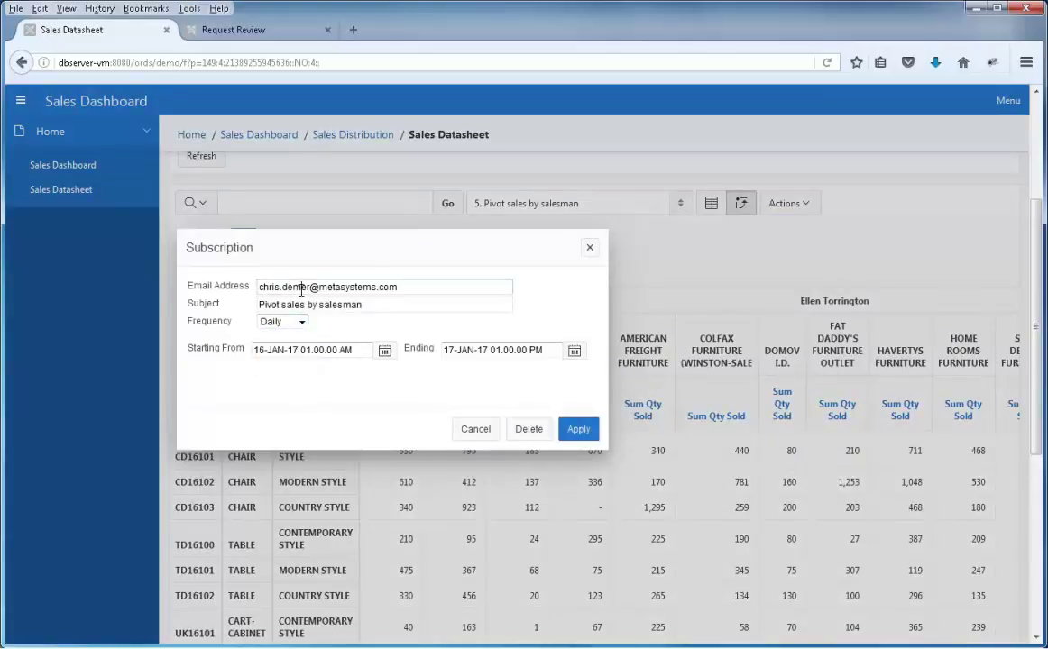
left_click(401, 305)
left_click(578, 430)
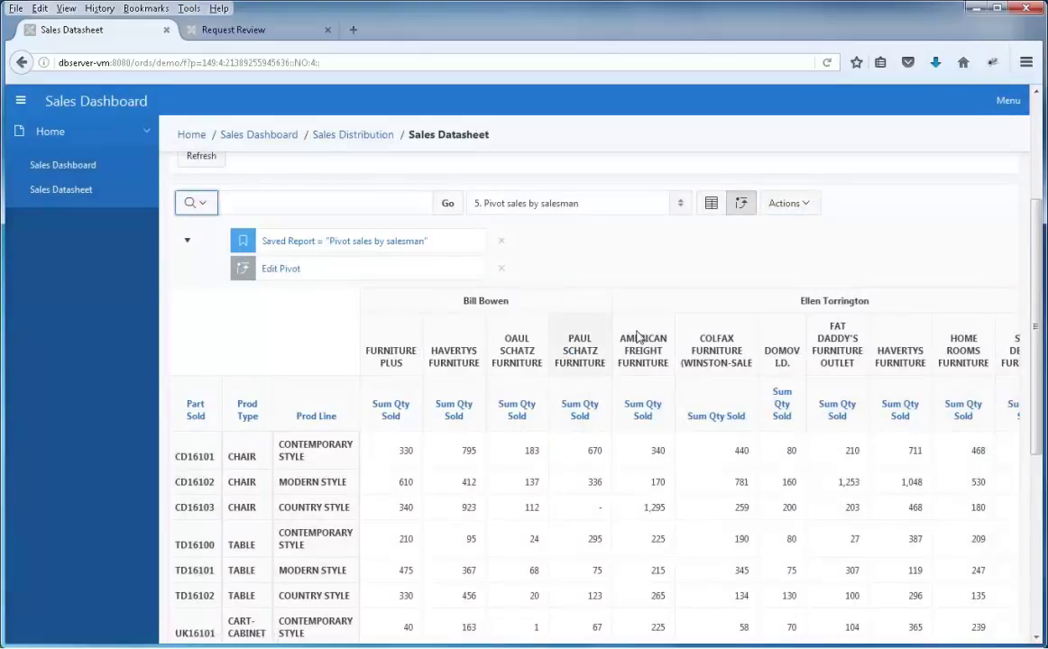
- Switch from the salesman pivot back to the default Primary Report
left_click(681, 205)
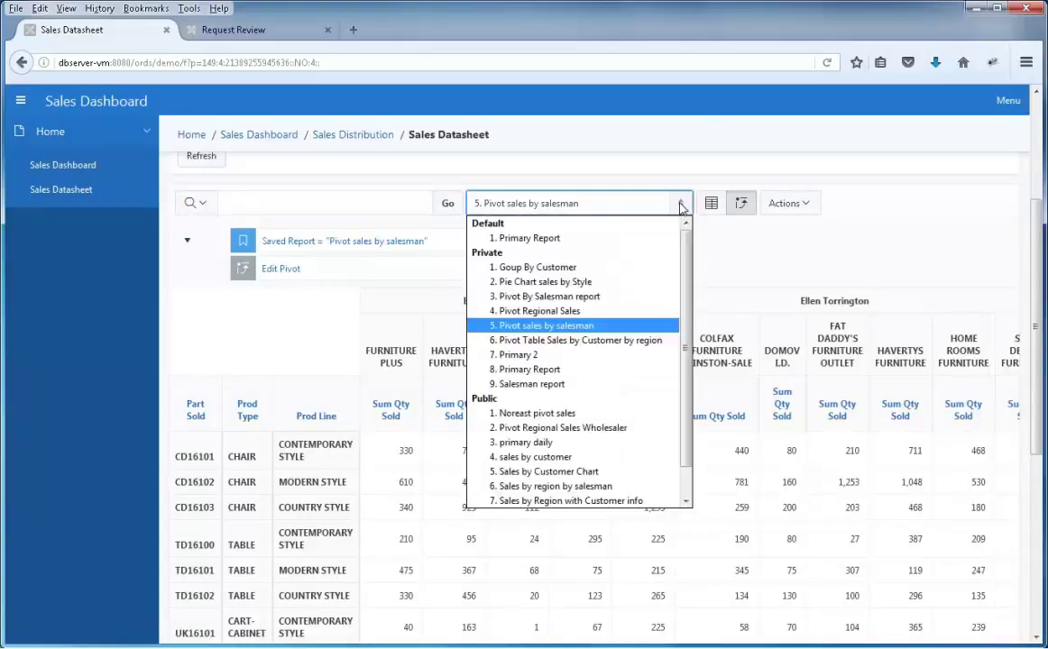
left_click(786, 203)
mouse_move(803, 285)
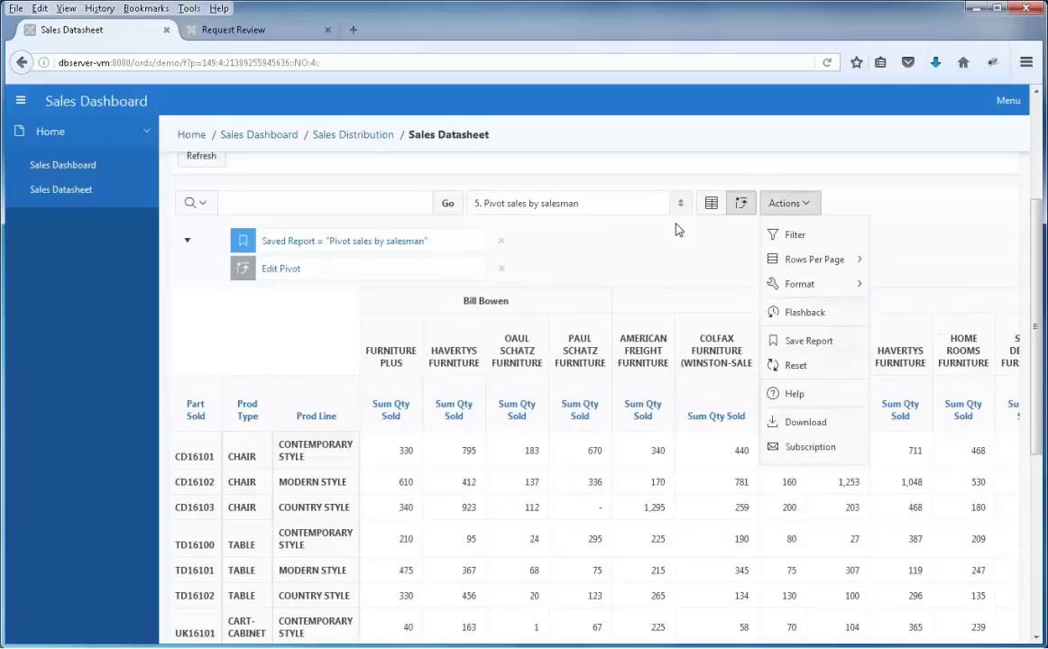
left_click(681, 205)
left_click(603, 236)
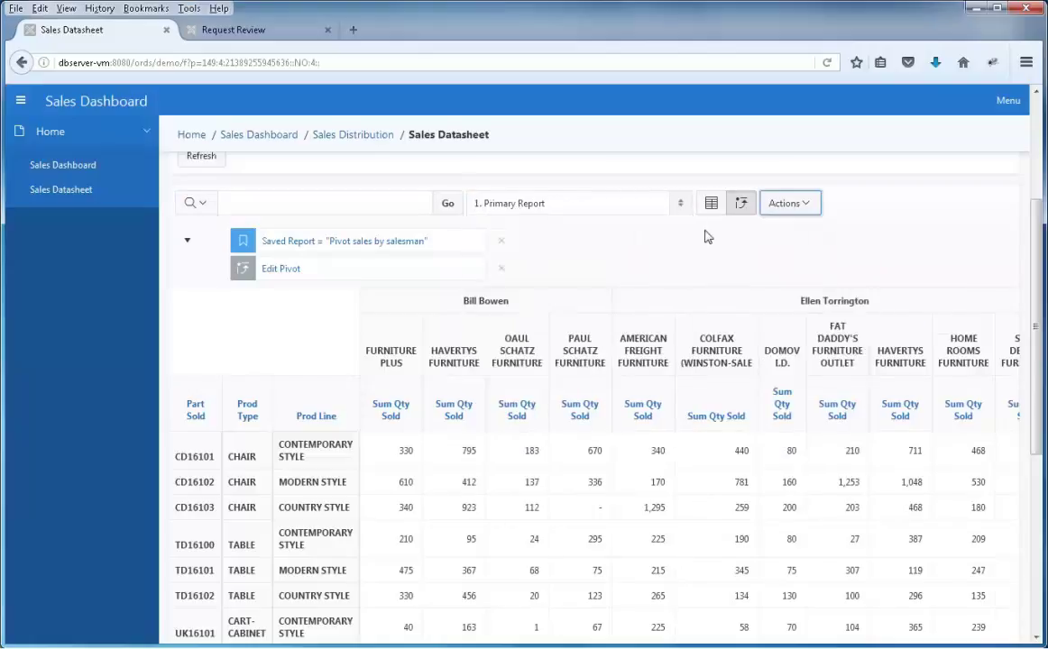
- Start a horizontal bar chart on the Primary Report with Qty Sold as the value and Sum as the function
left_click(729, 204)
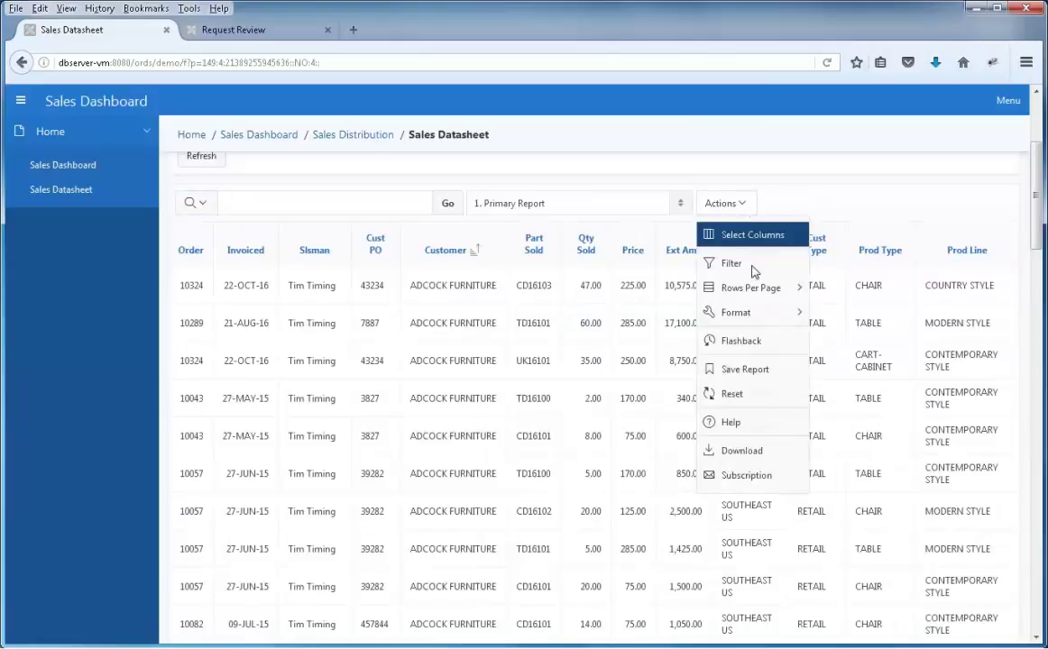
mouse_move(762, 313)
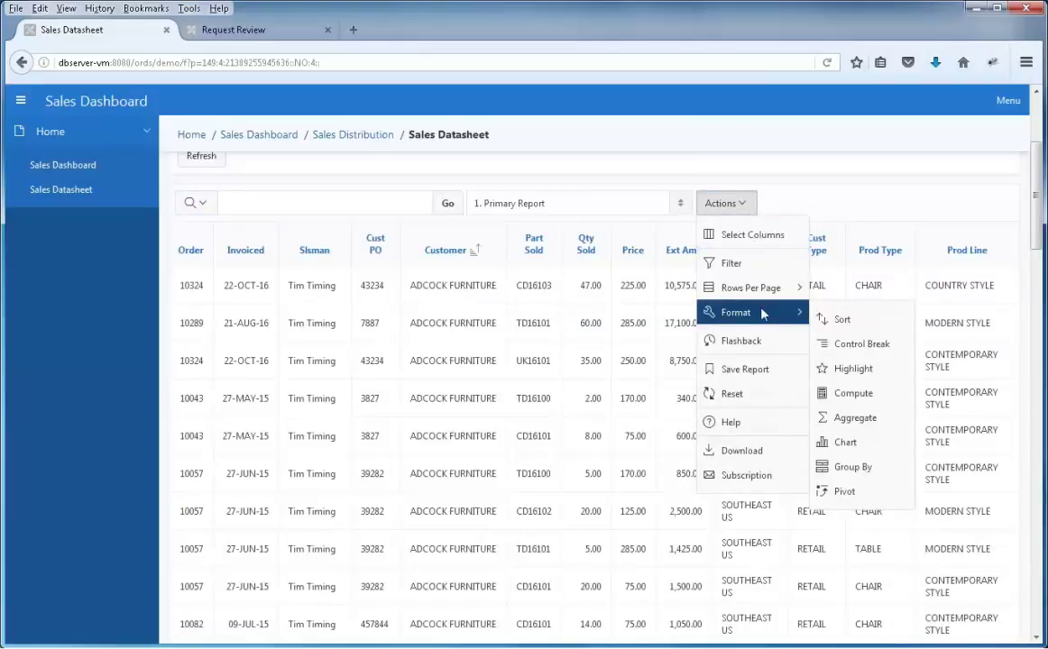
left_click(845, 442)
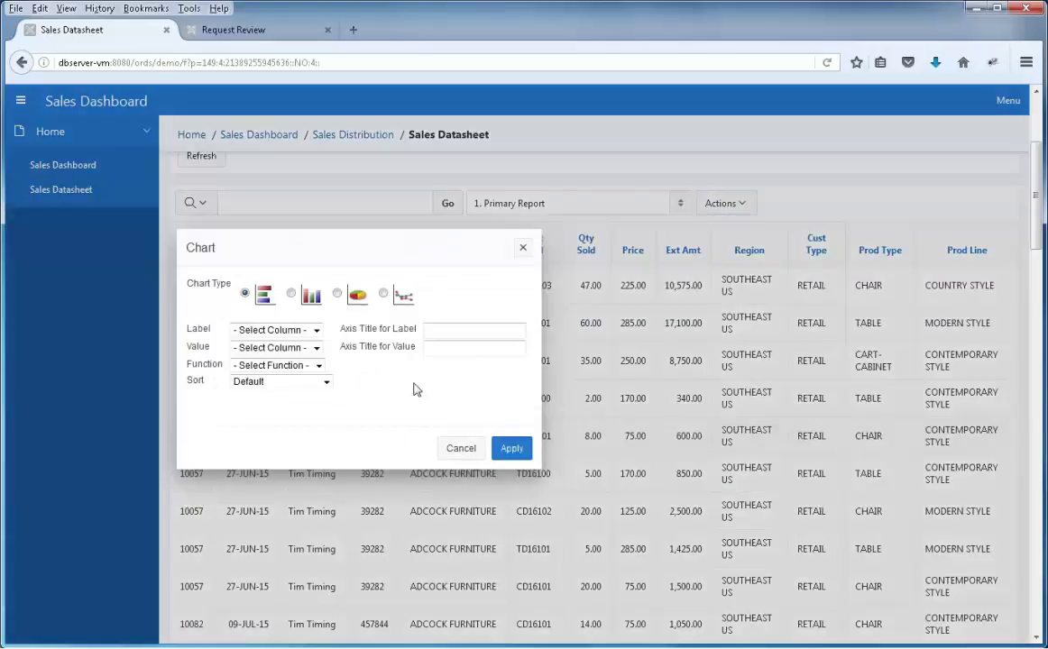
left_click(317, 348)
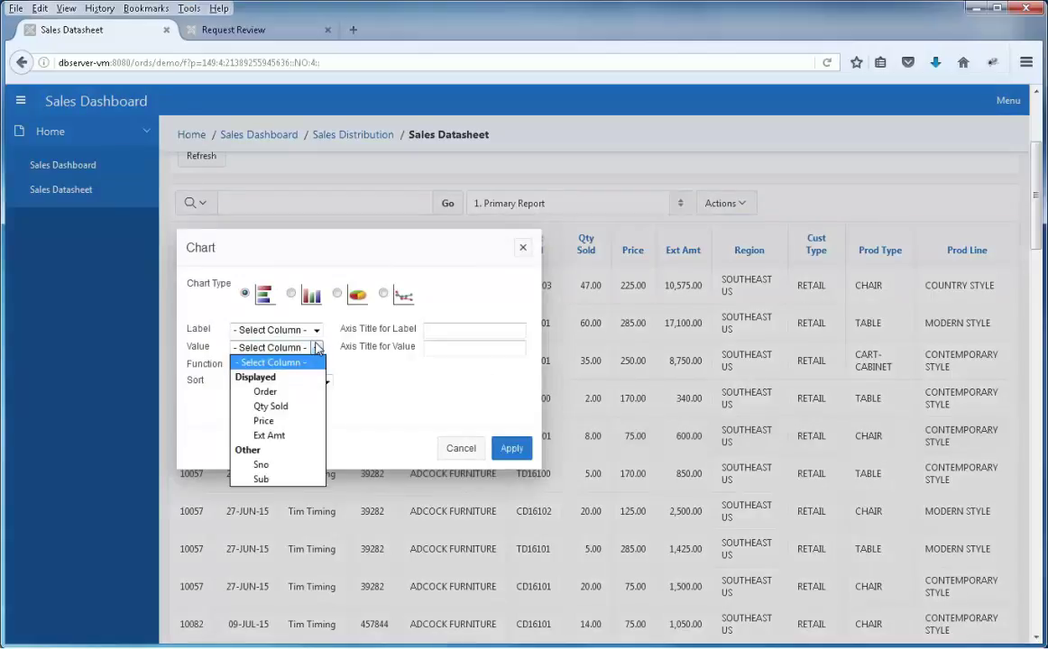
left_click(289, 407)
left_click(317, 366)
left_click(283, 393)
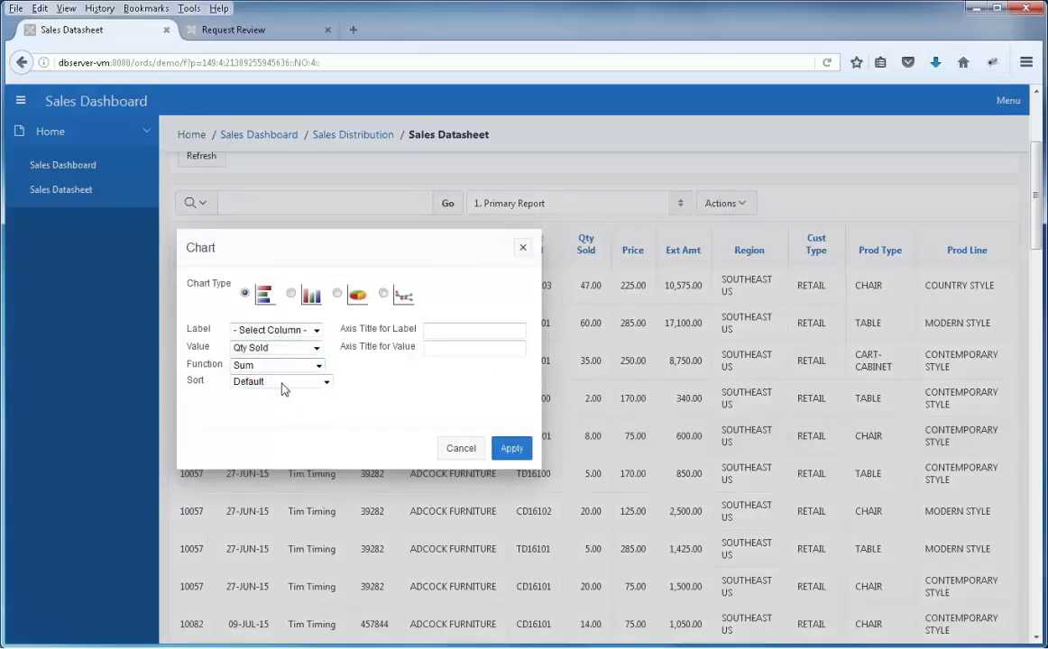
- Label the chart by Customer, sort it by Value - Ascending, and apply it to the report
left_click(317, 330)
left_click(289, 433)
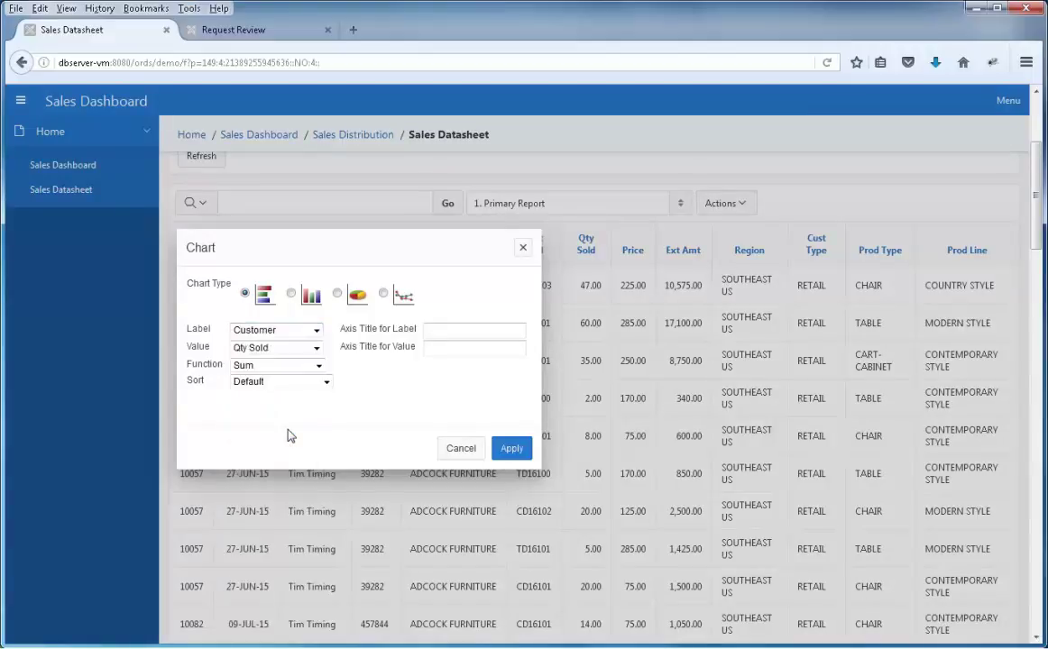
left_click(308, 385)
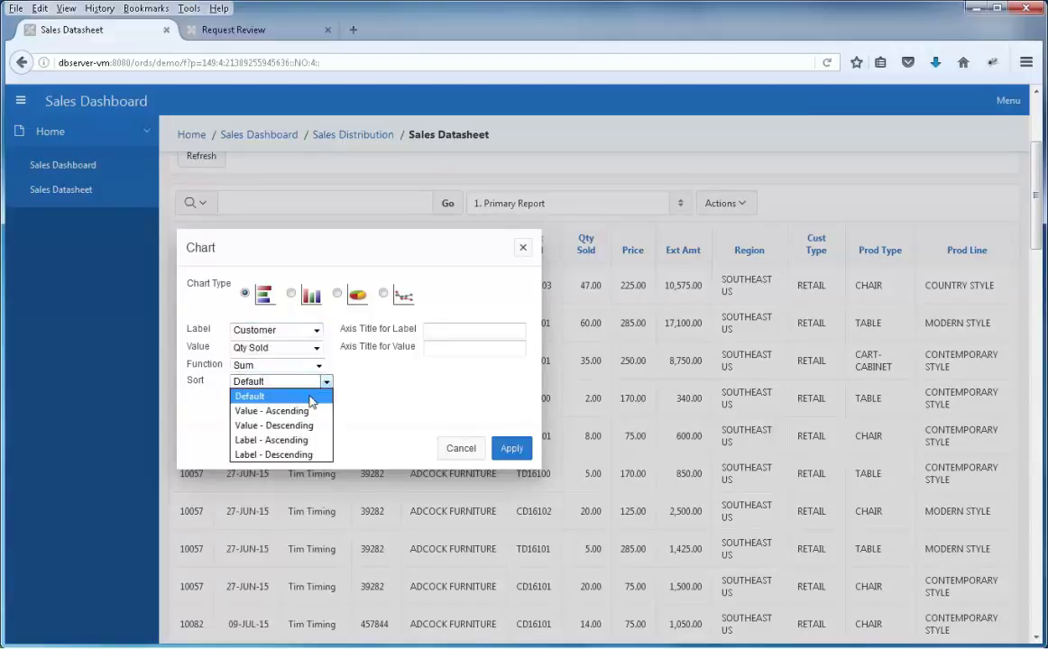
left_click(306, 411)
left_click(512, 449)
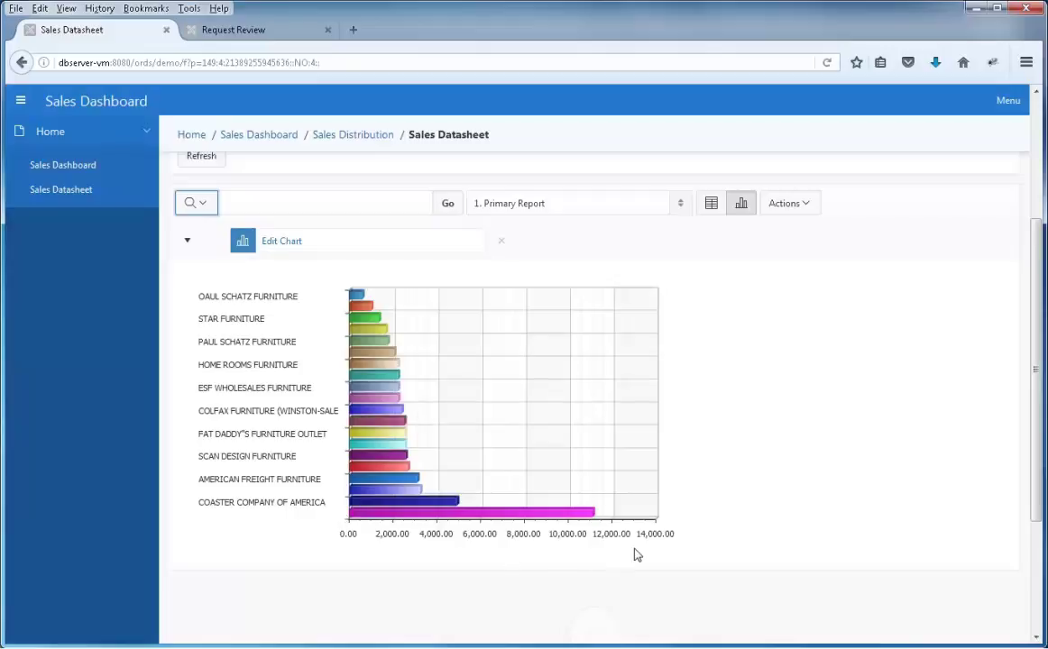
- Load the private report 'Pie Chart sales by Style' and switch to its underlying data rows and back to the chart
left_click(682, 208)
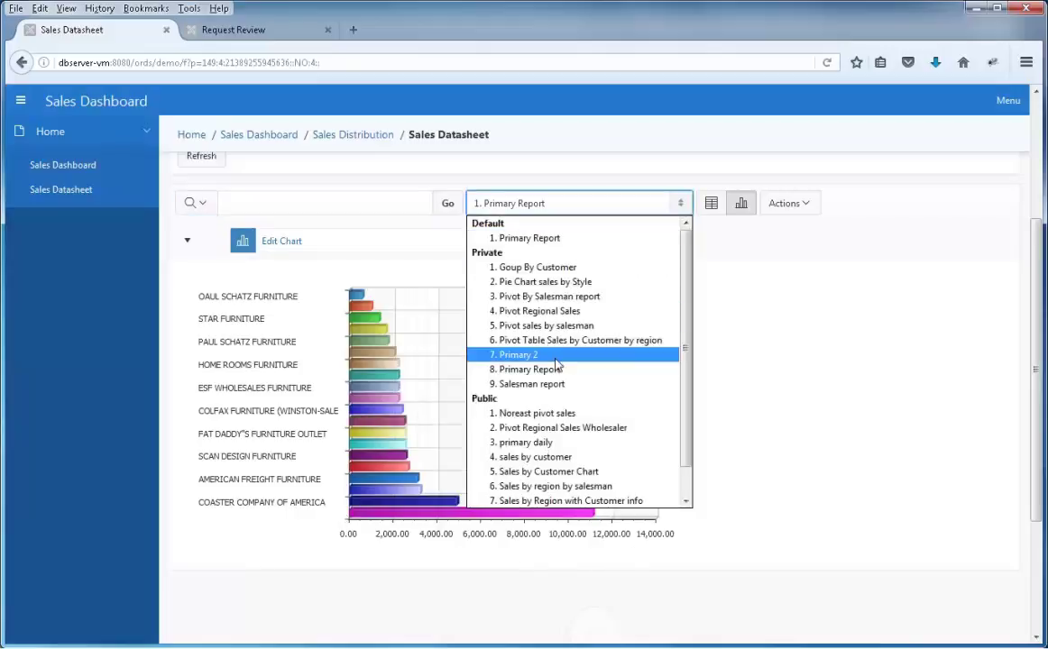
left_click(541, 281)
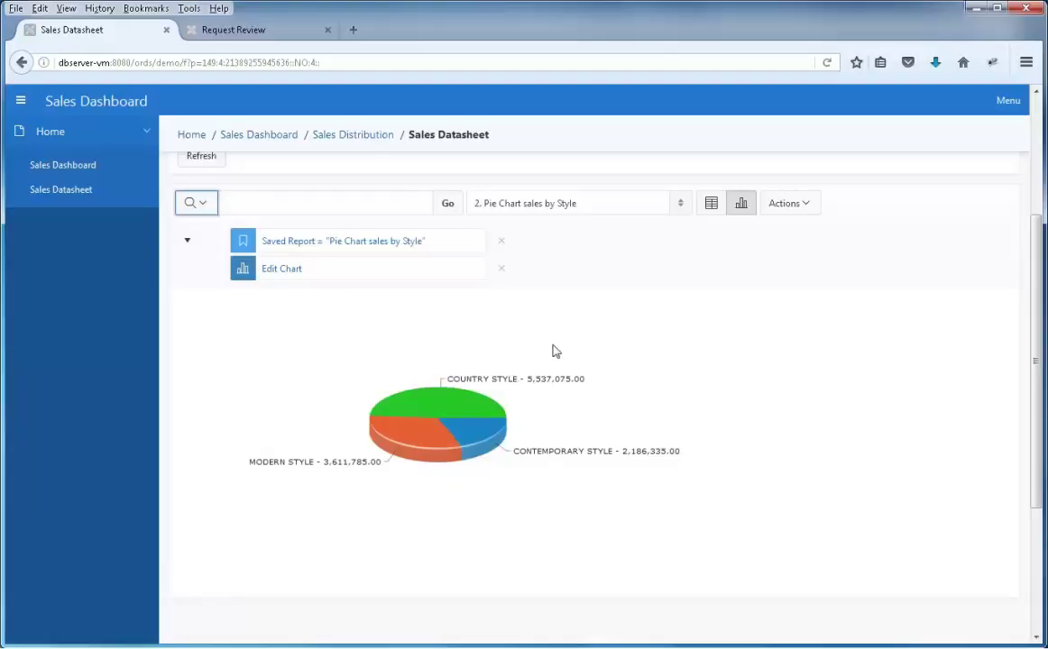
left_click(712, 204)
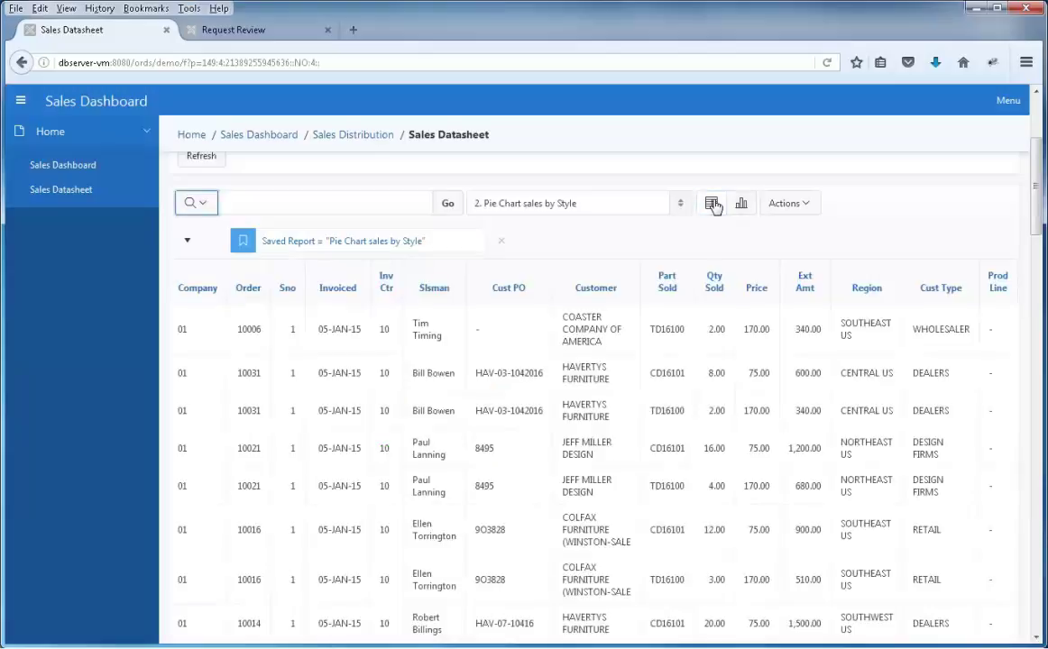
left_click(743, 207)
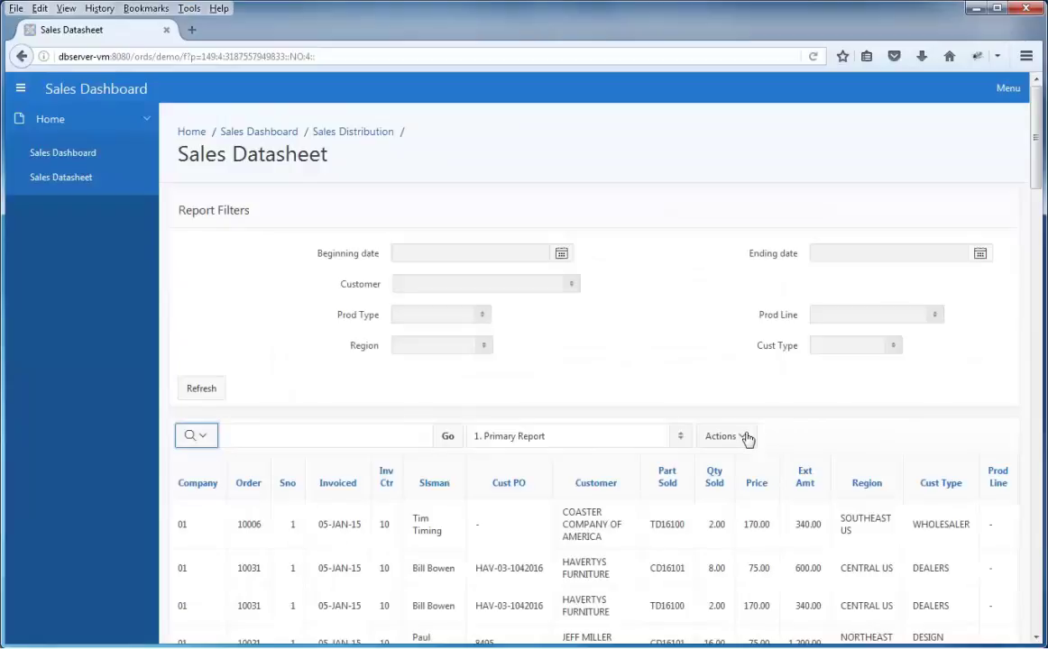
- Start a Group By on the Primary Report with Slsman as the first grouping column and Customer as the second
left_click(746, 437)
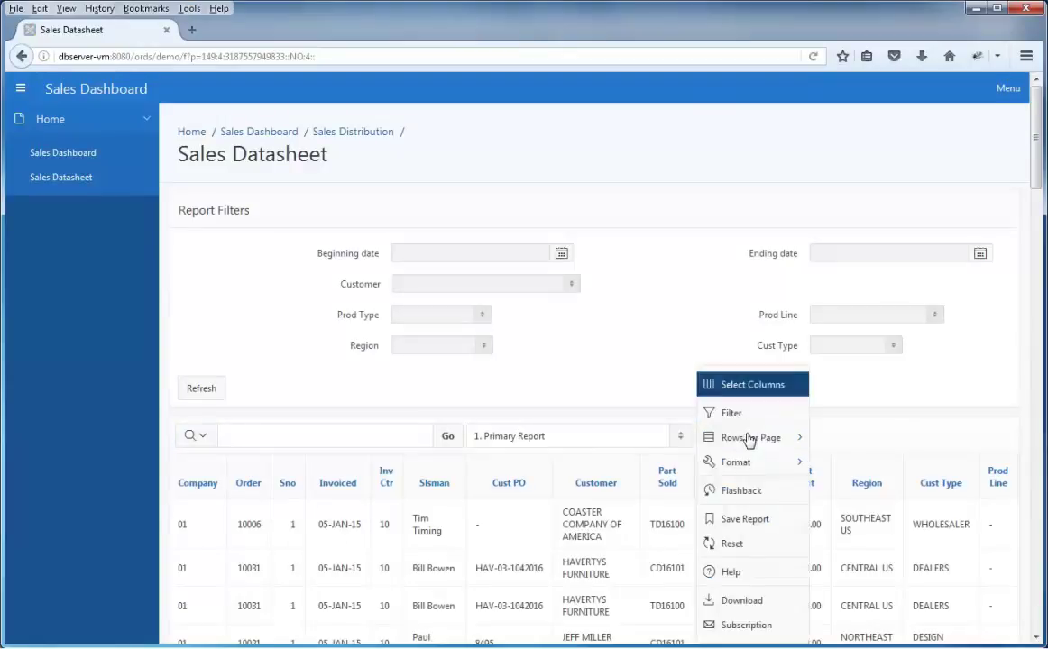
mouse_move(735, 462)
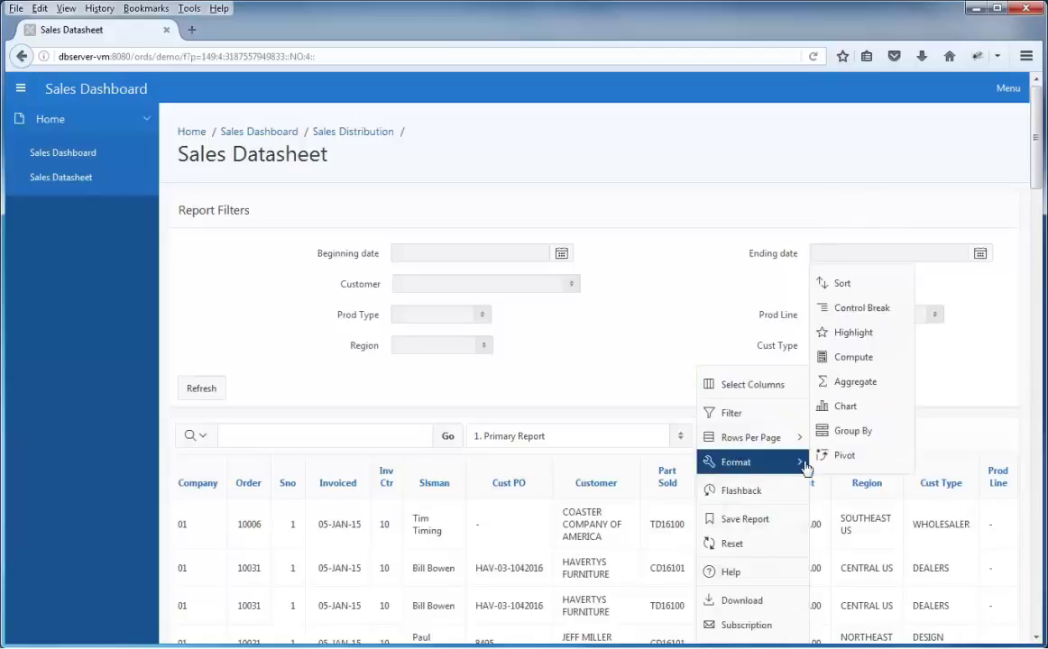
left_click(853, 432)
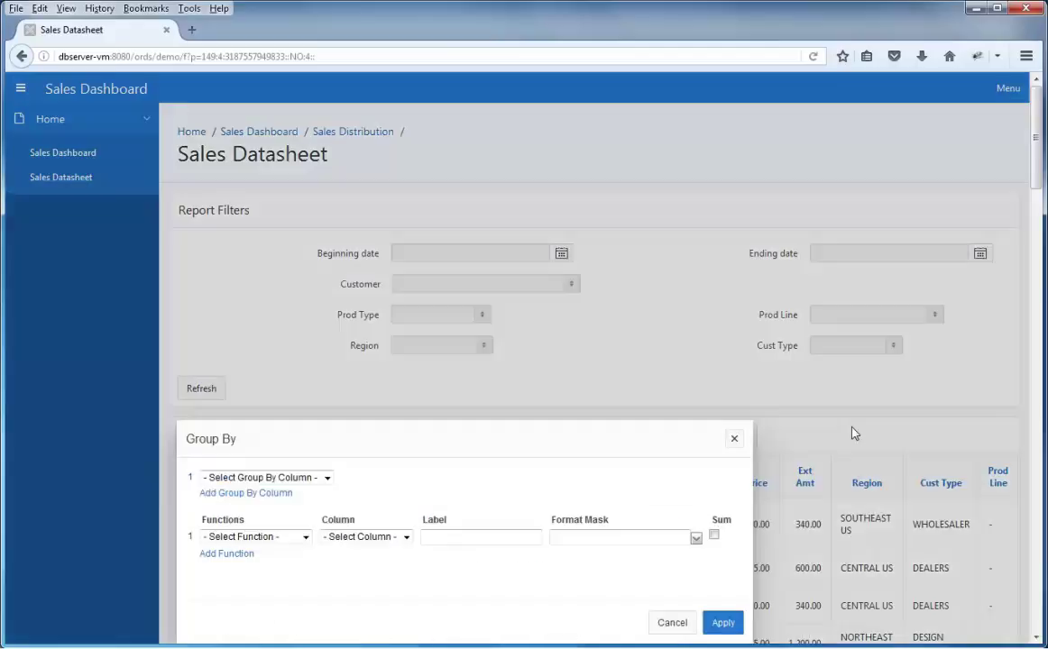
left_click(329, 478)
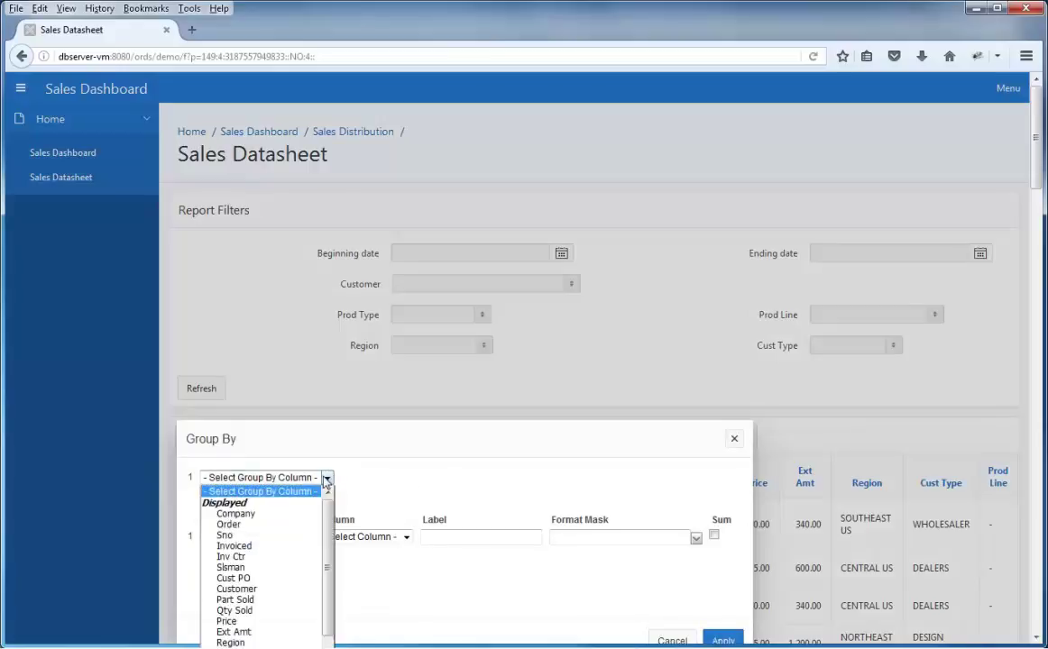
left_click(259, 568)
left_click(253, 494)
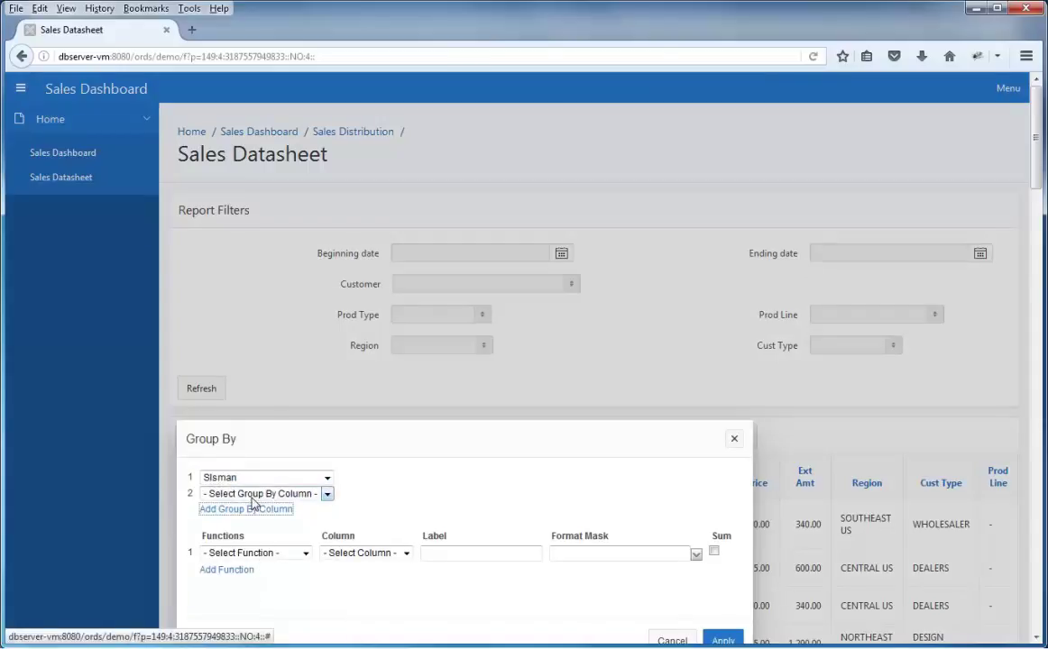
left_click(252, 499)
left_click(255, 606)
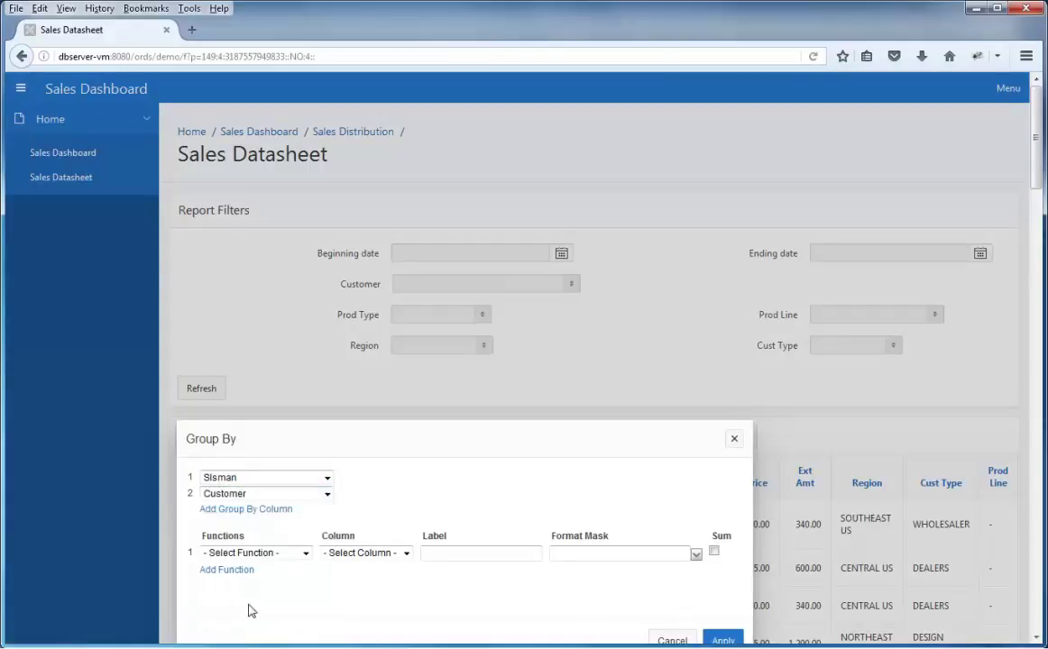
- Add a Sum function on Ext Amt with the $5,234.10 format mask and the Sum option enabled, and apply the grouping
left_click(253, 553)
left_click(253, 584)
left_click(361, 553)
left_click(341, 626)
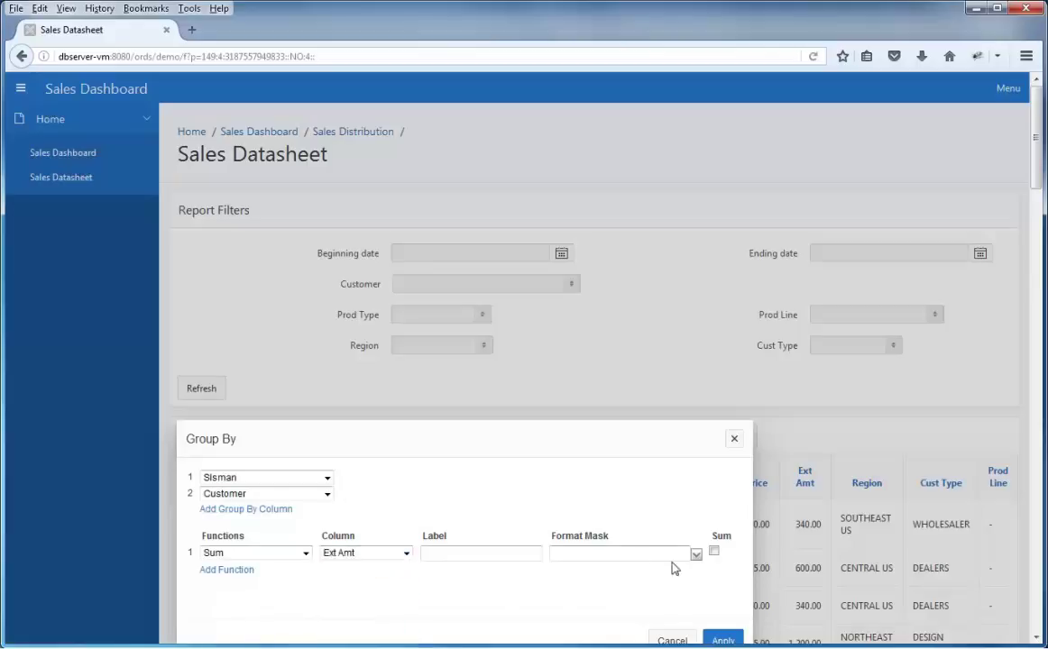
left_click(712, 551)
left_click(697, 553)
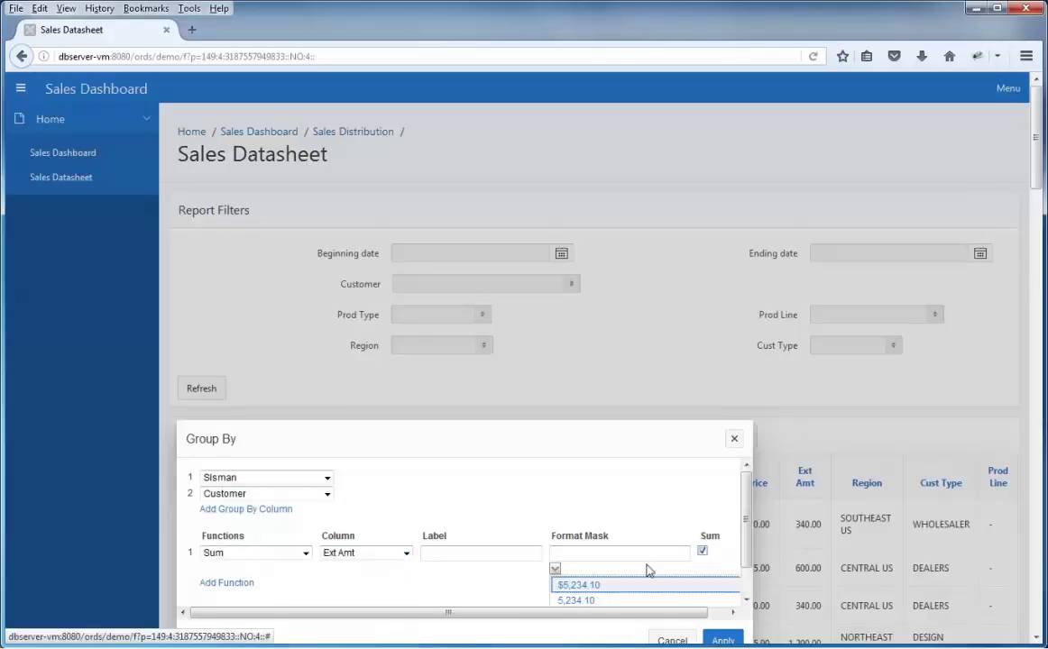
left_click(617, 587)
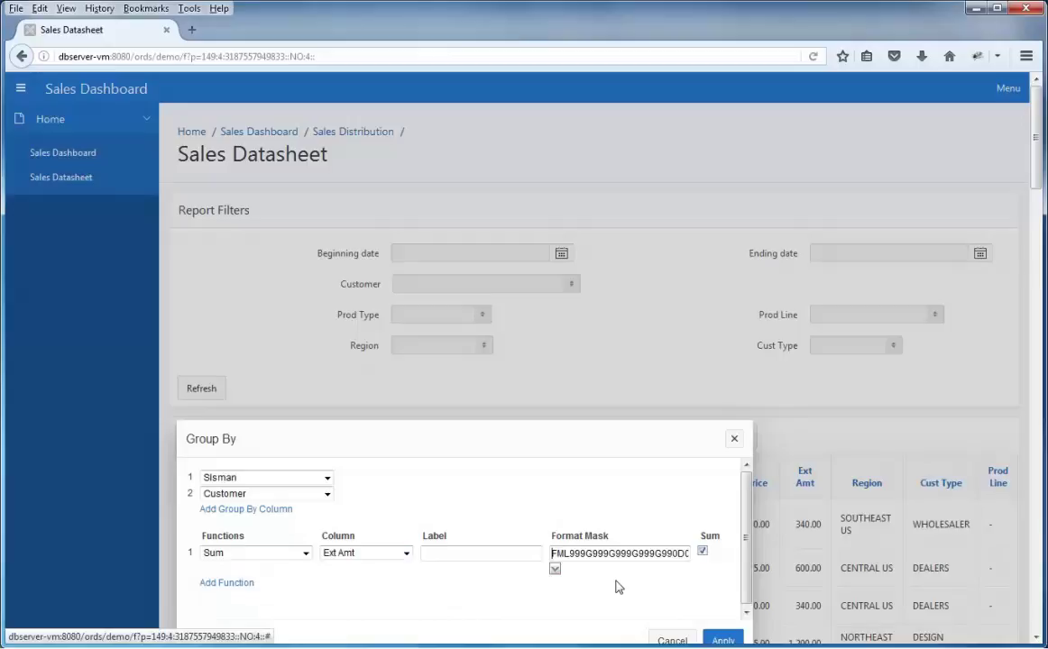
left_click(723, 641)
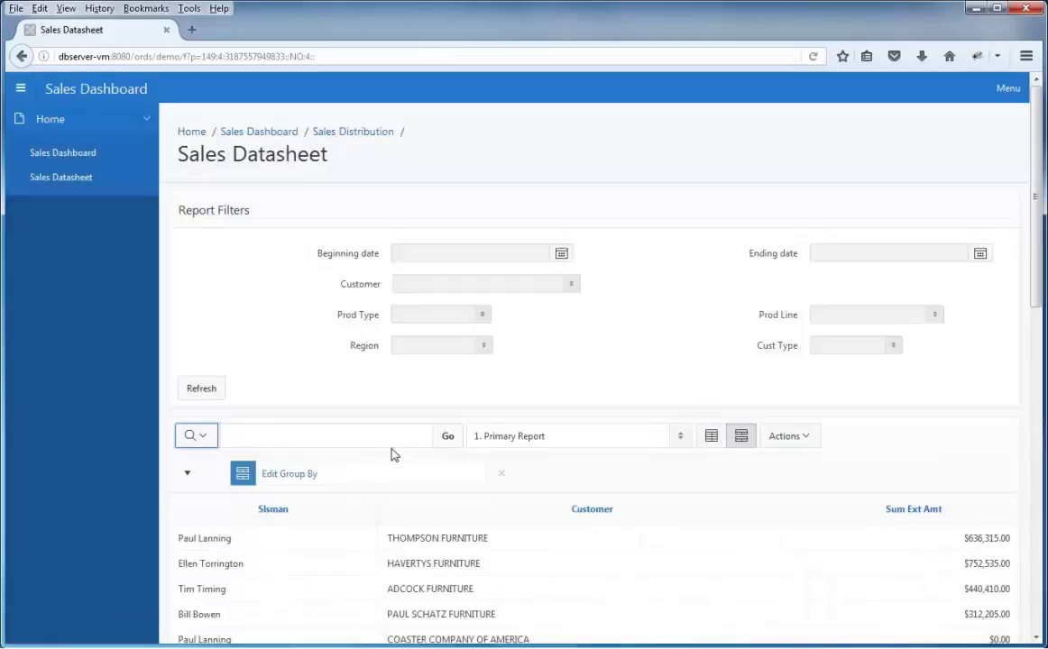